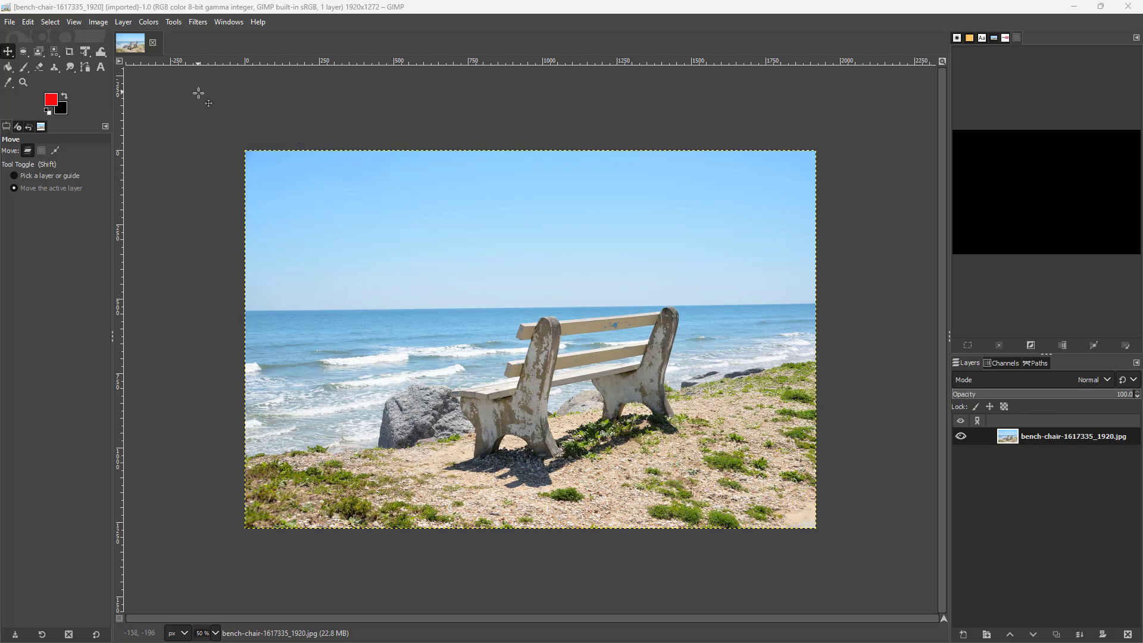
Bring up the File menu for the open beach bench photo
left_click(10, 22)
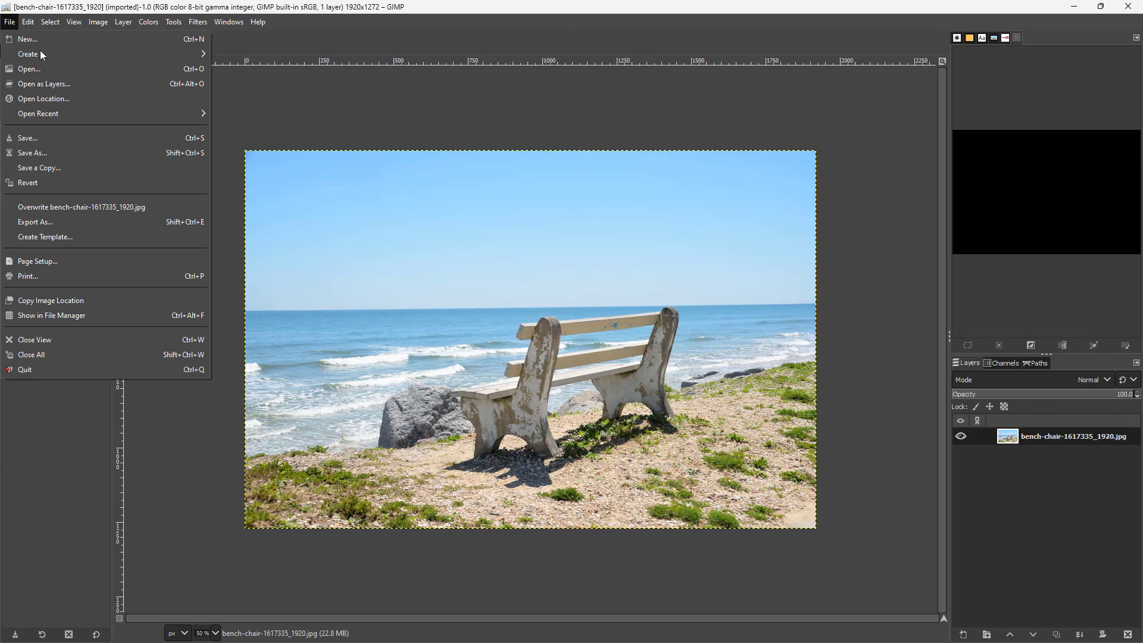
Open TutorTube.jpg from the TT (L:) drive as a layer, accept its colour profile, and nudge it left and up
left_click(53, 87)
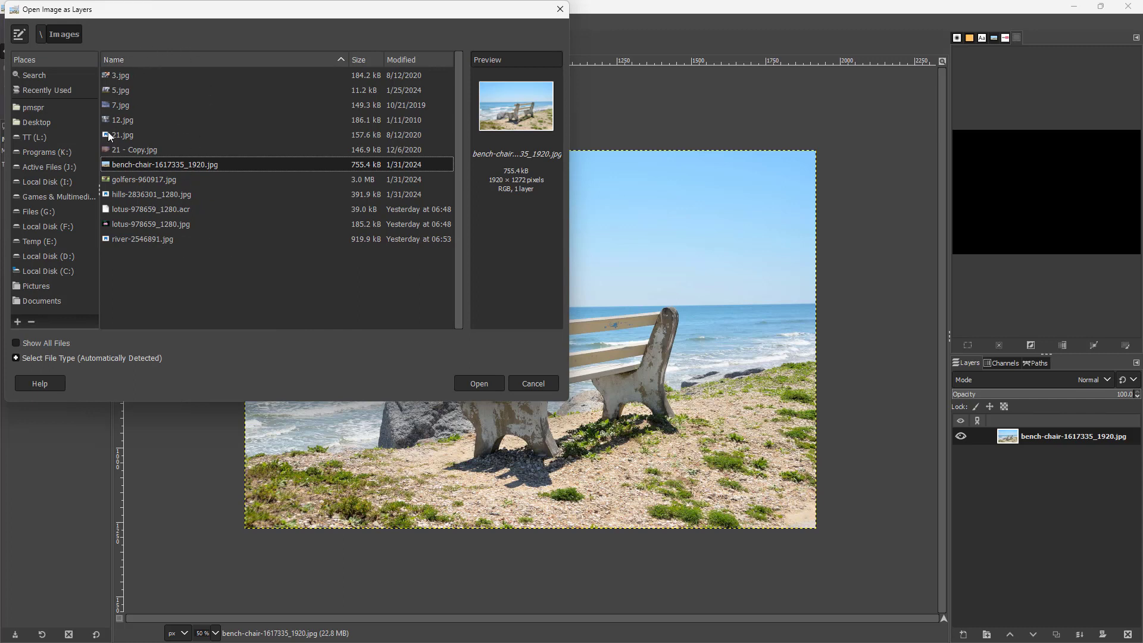
left_click(41, 138)
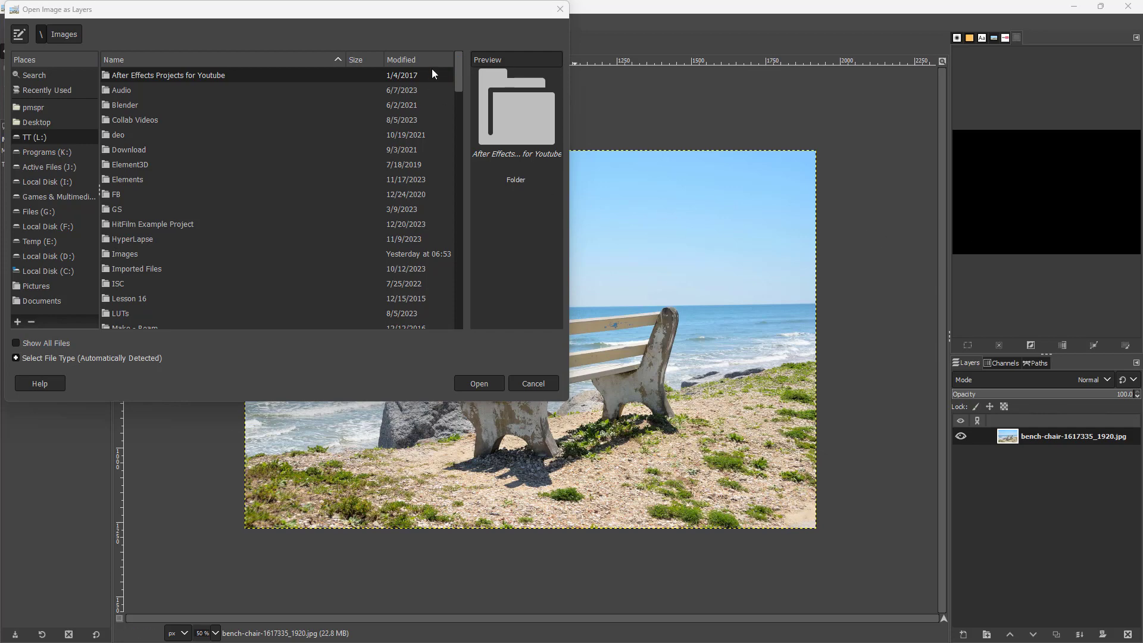
left_click_drag(460, 72, 457, 294)
left_click(159, 149)
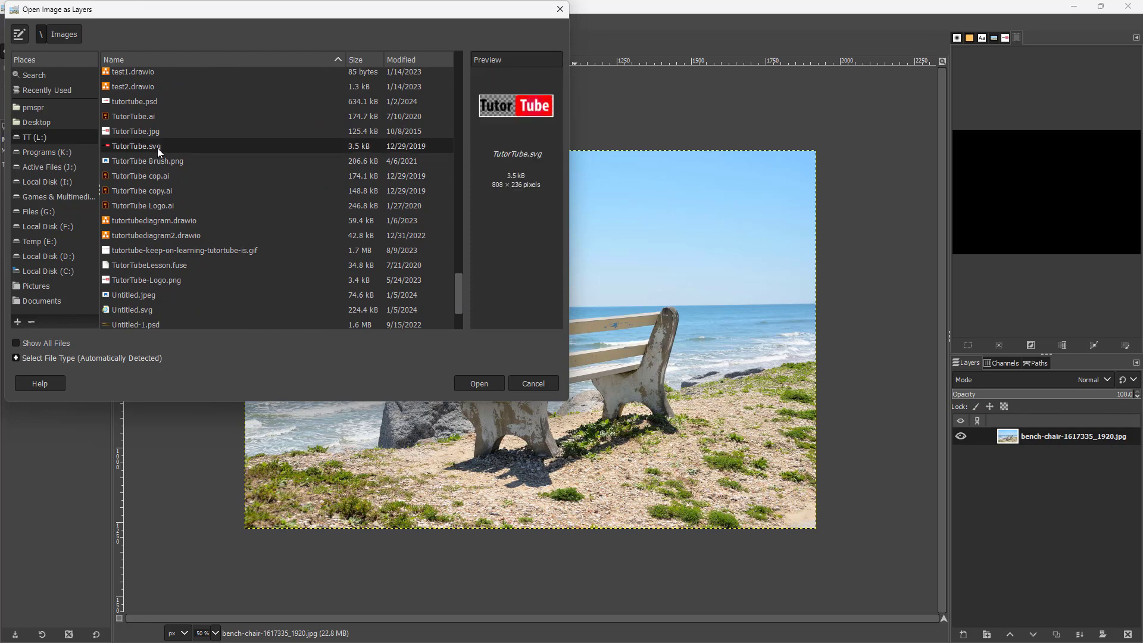
left_click(149, 132)
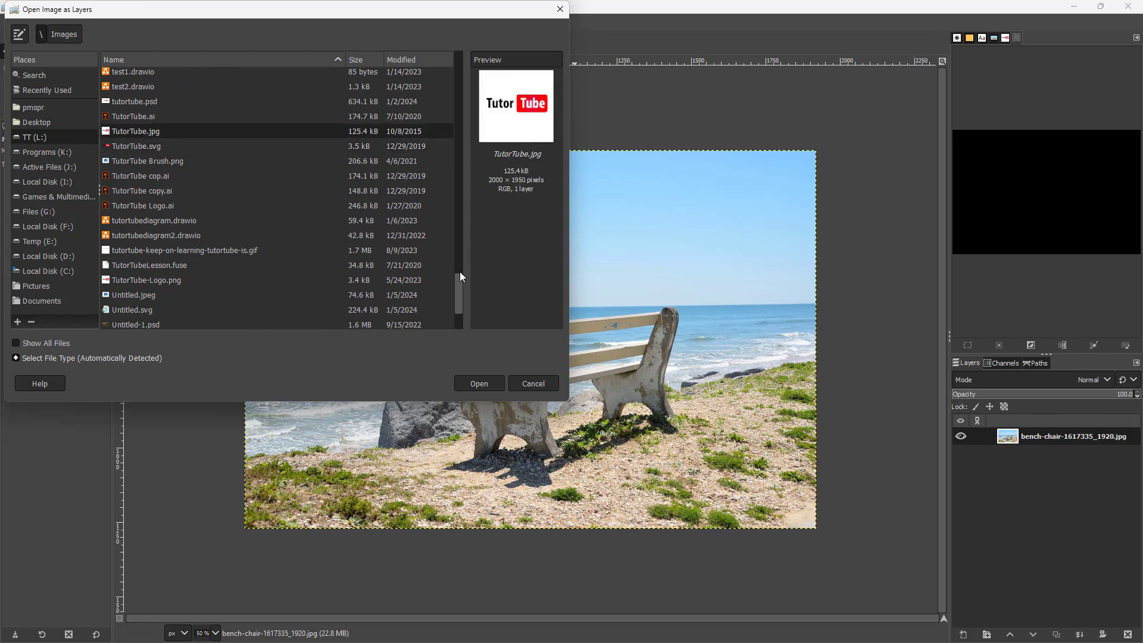
left_click(480, 384)
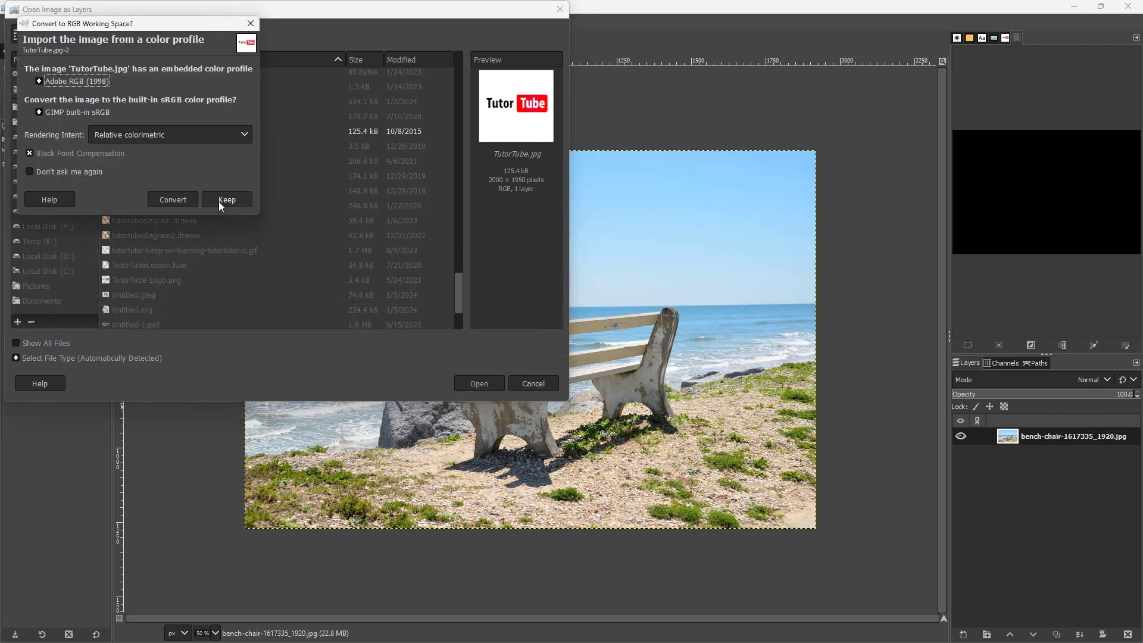
left_click(177, 202)
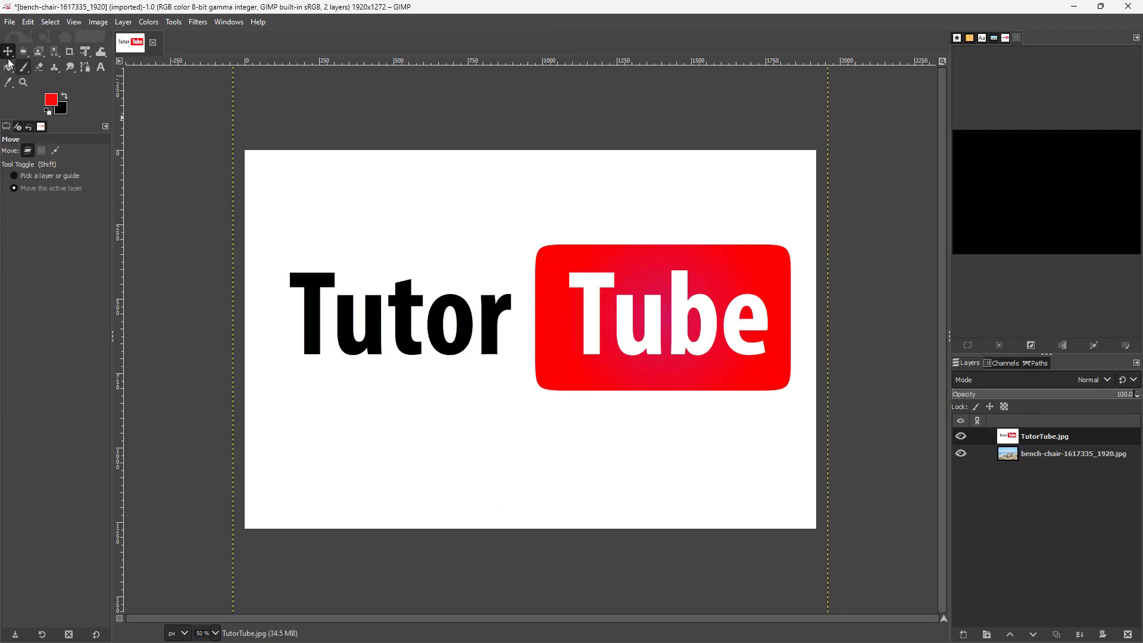
left_click_drag(478, 239, 490, 212)
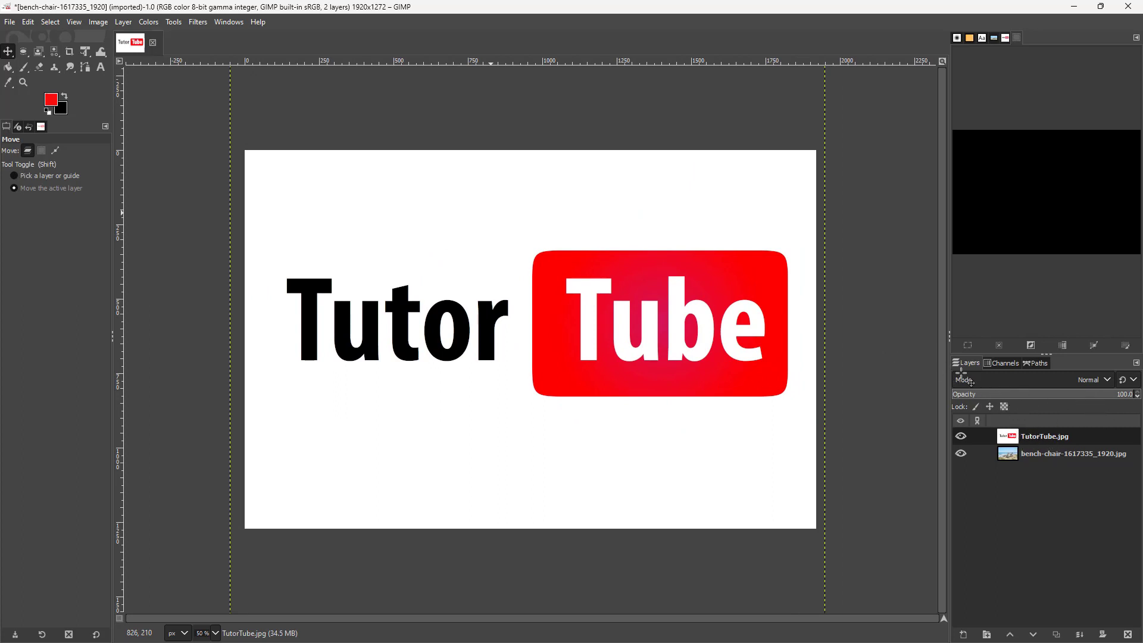
Reselect the TutorTube.jpg layer in the Layers panel and show its Mode list
left_click(1028, 463)
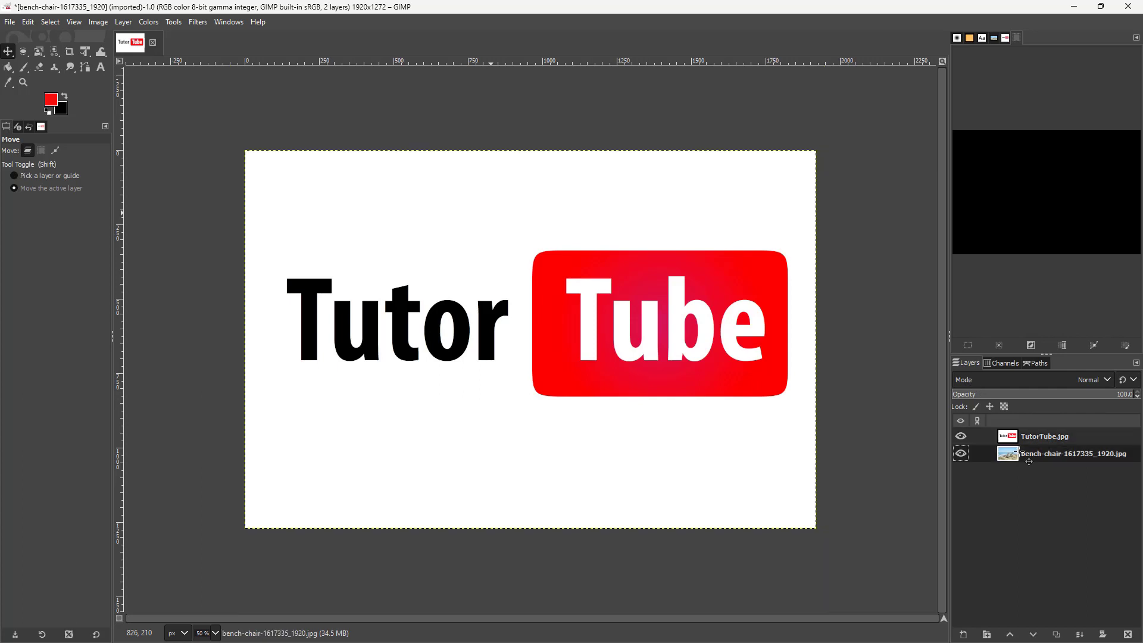
left_click(1054, 438)
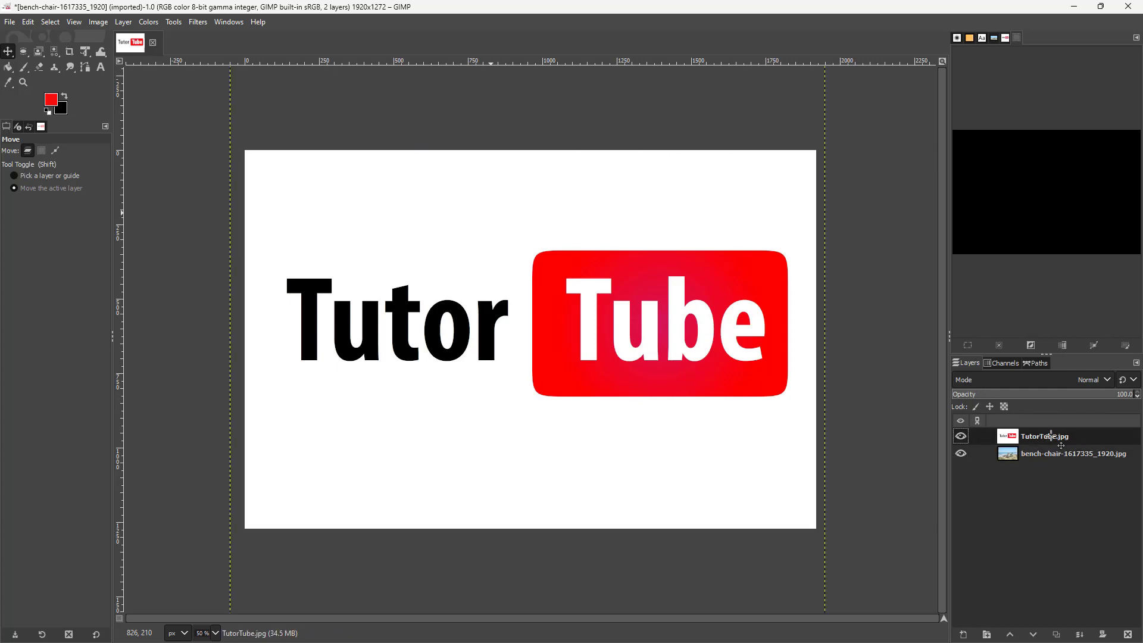
left_click(1109, 380)
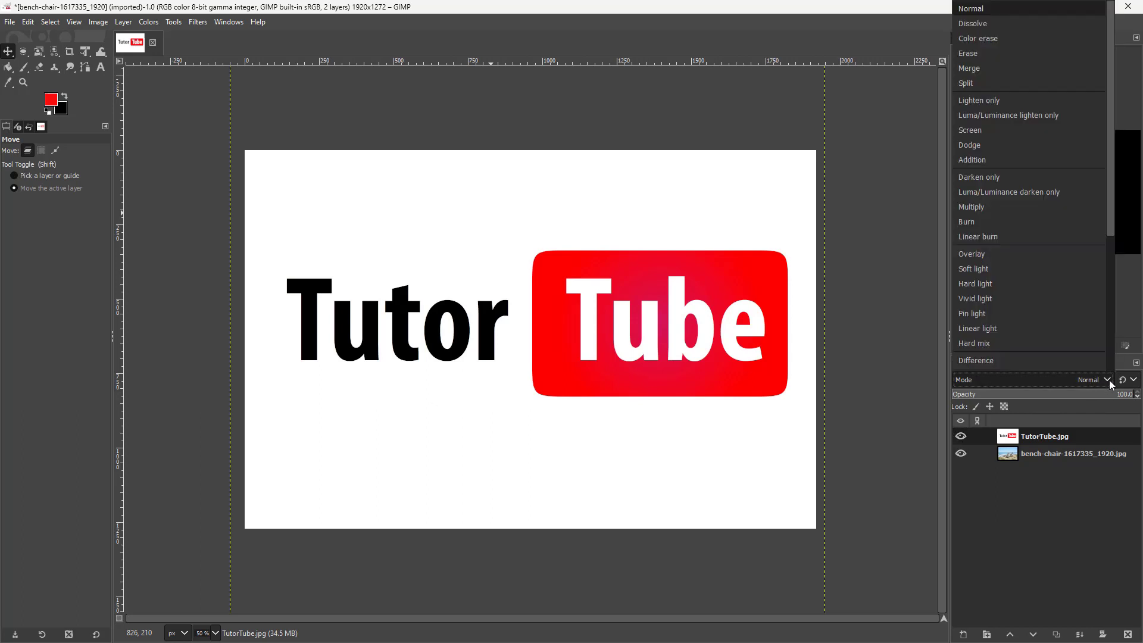
Try Dissolve, then Color erase on the logo layer, and move the logo left and up
left_click(999, 26)
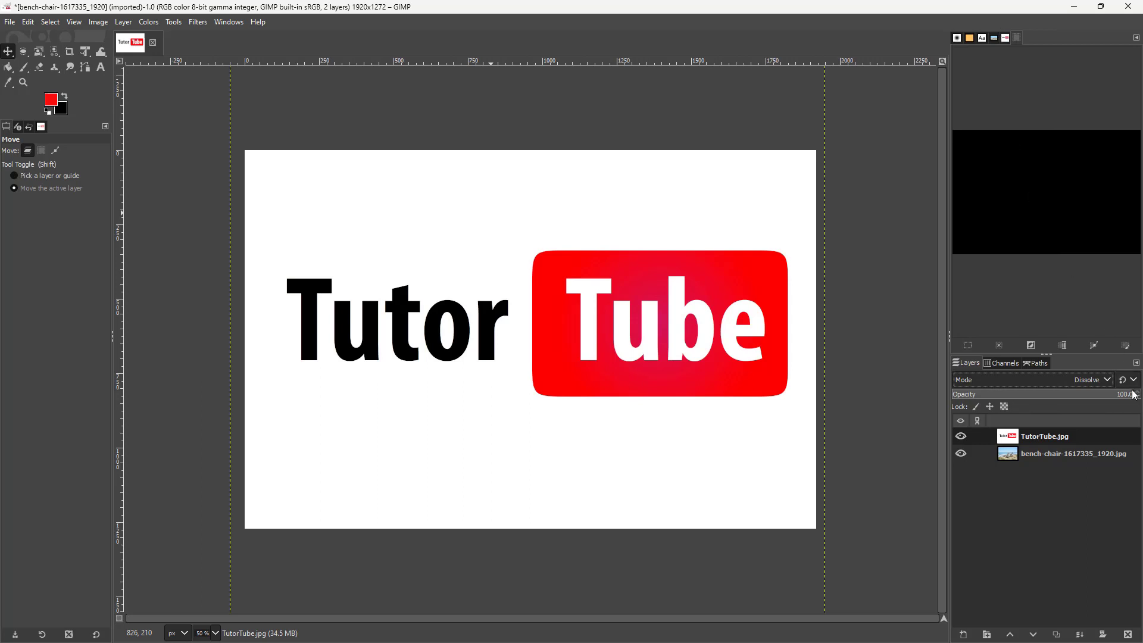
left_click(1109, 380)
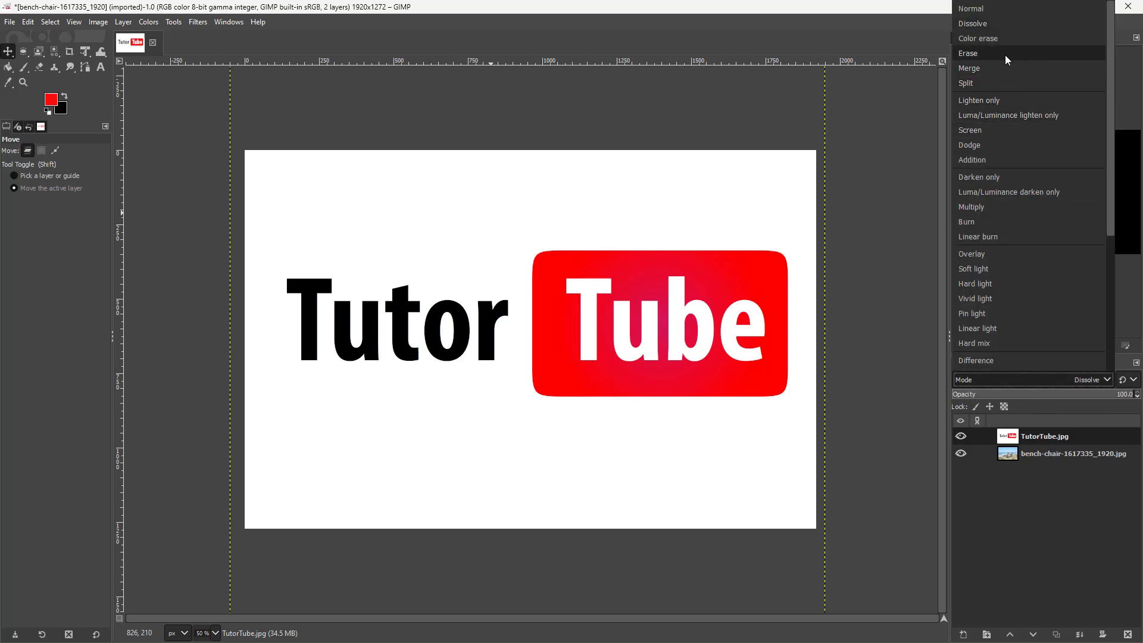
left_click(1016, 44)
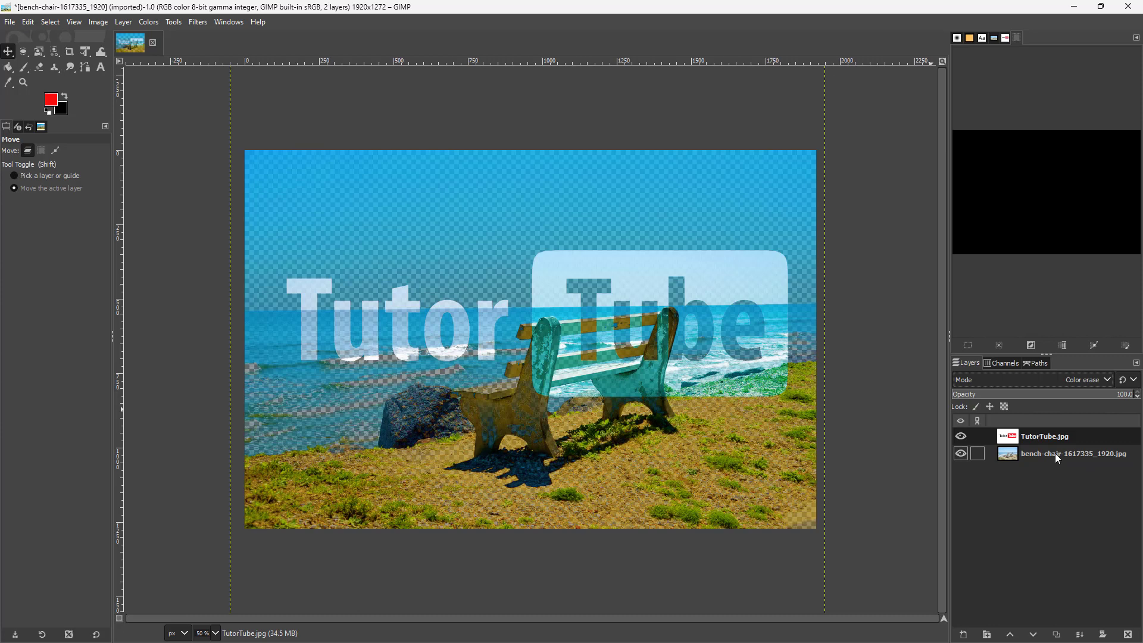
left_click(1039, 436)
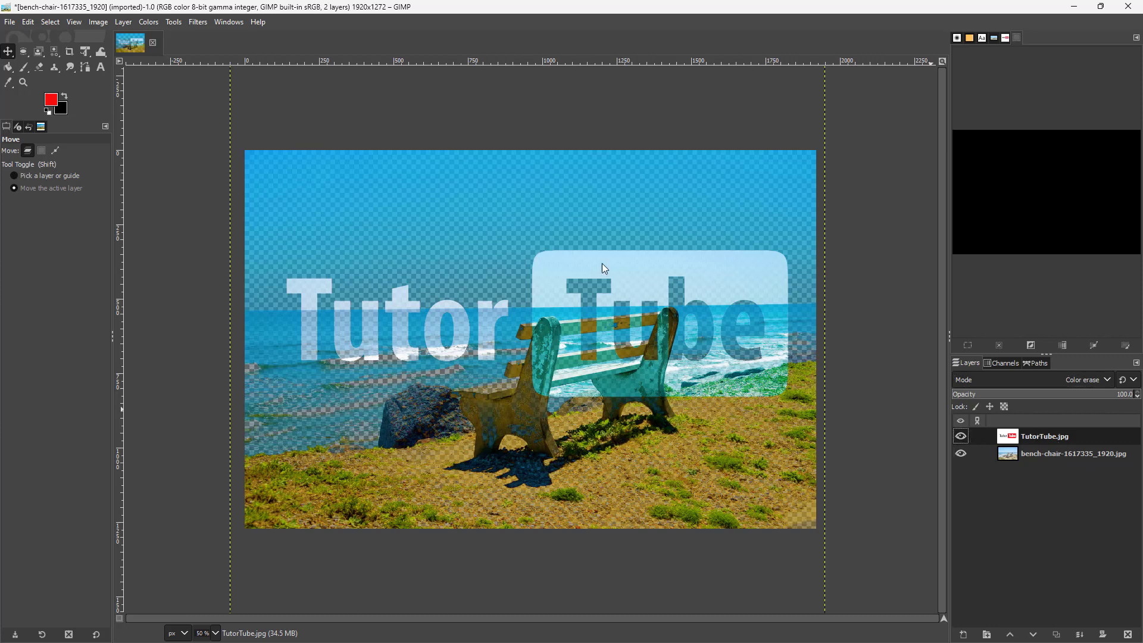
left_click_drag(622, 276, 714, 269)
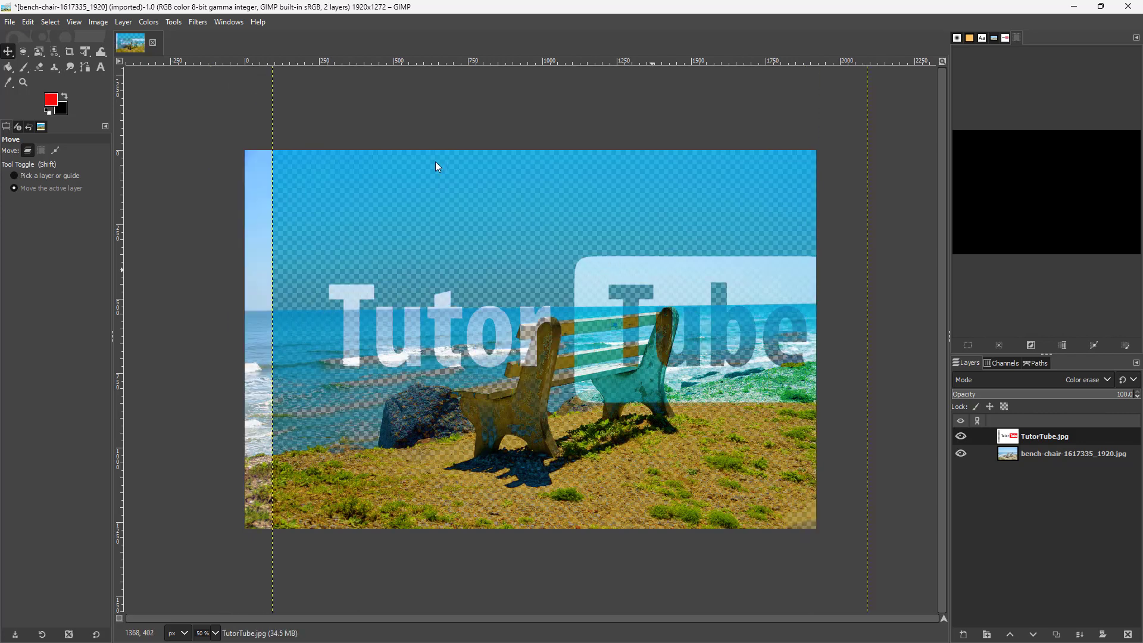
left_click_drag(659, 296, 640, 279)
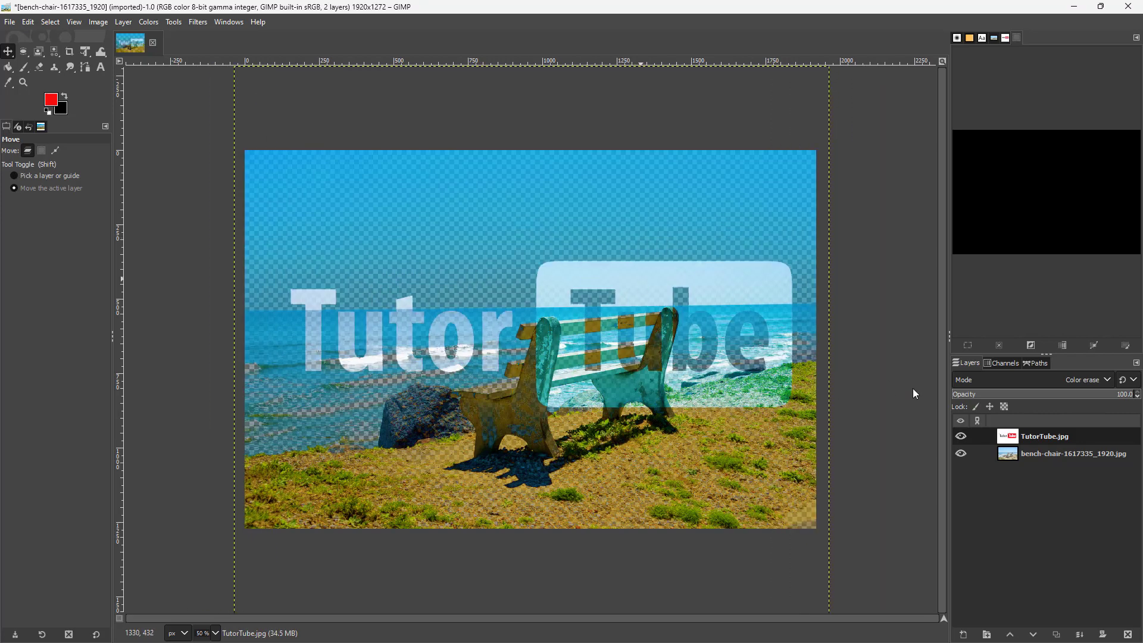
left_click(1097, 380)
Cycle the logo layer through Erase, Merge and Split, shifting it about 170 px left
left_click(987, 51)
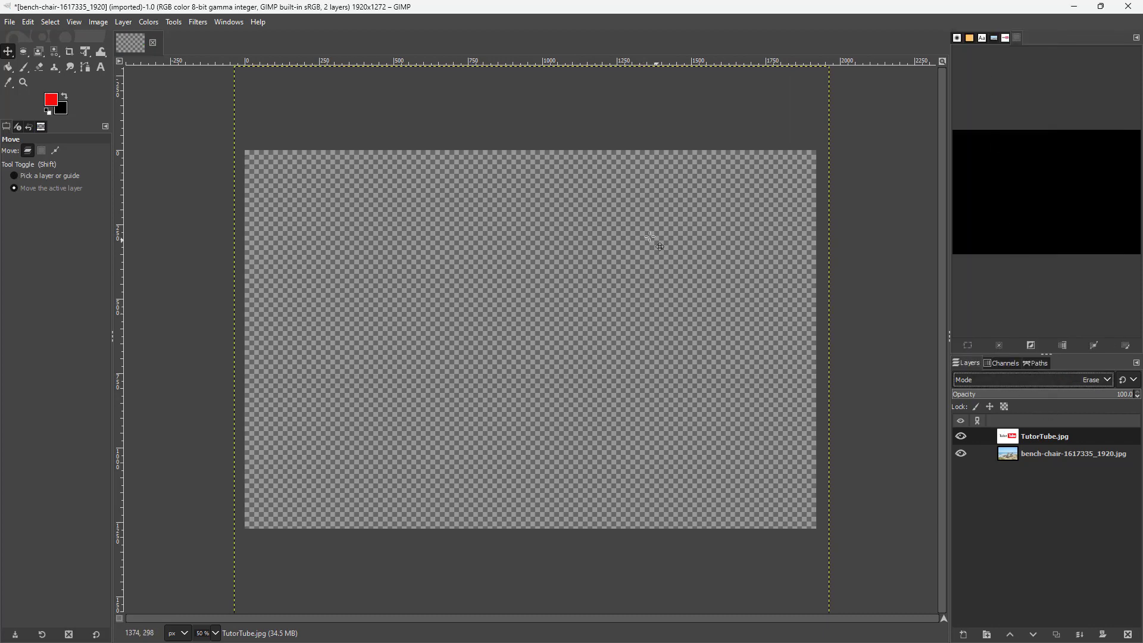
left_click_drag(424, 228, 488, 195)
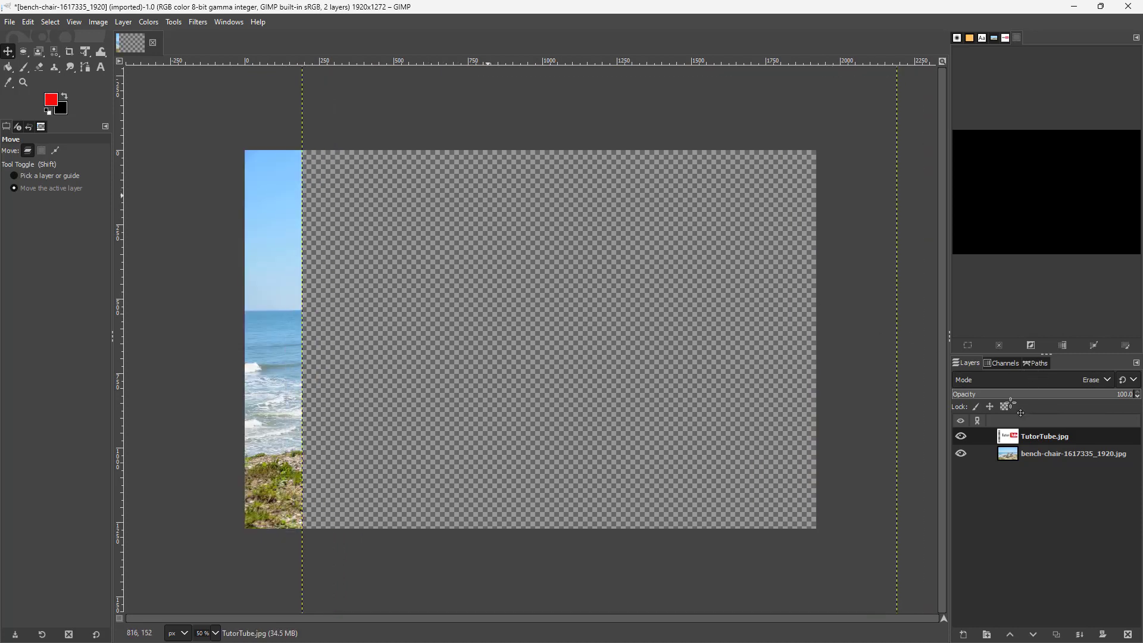
left_click(1102, 381)
left_click(1021, 70)
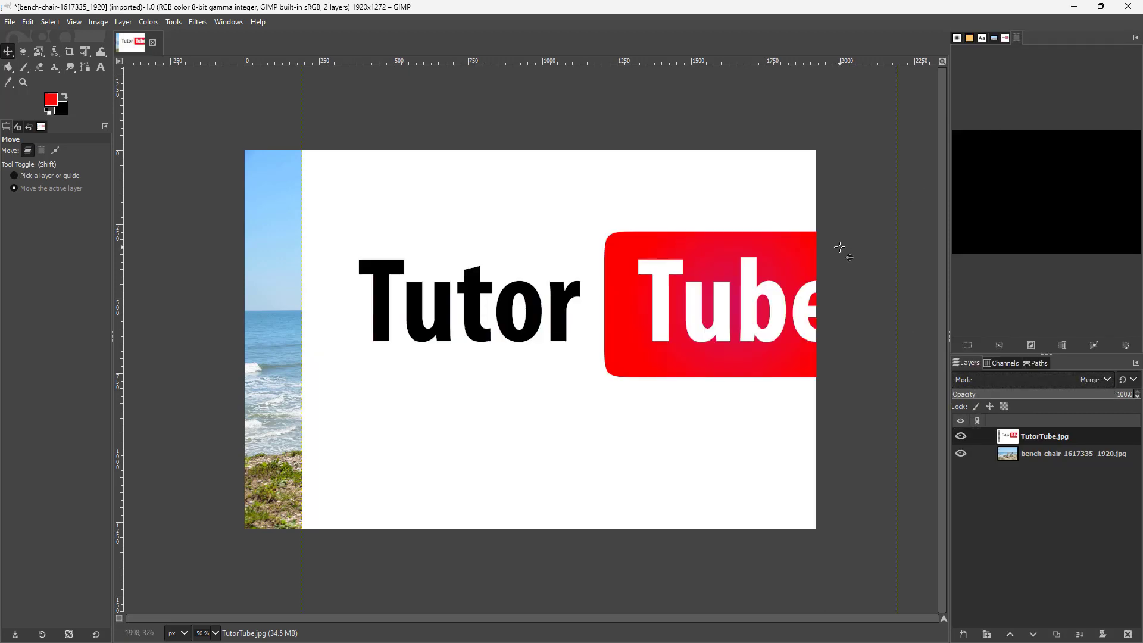
left_click_drag(629, 286, 527, 288)
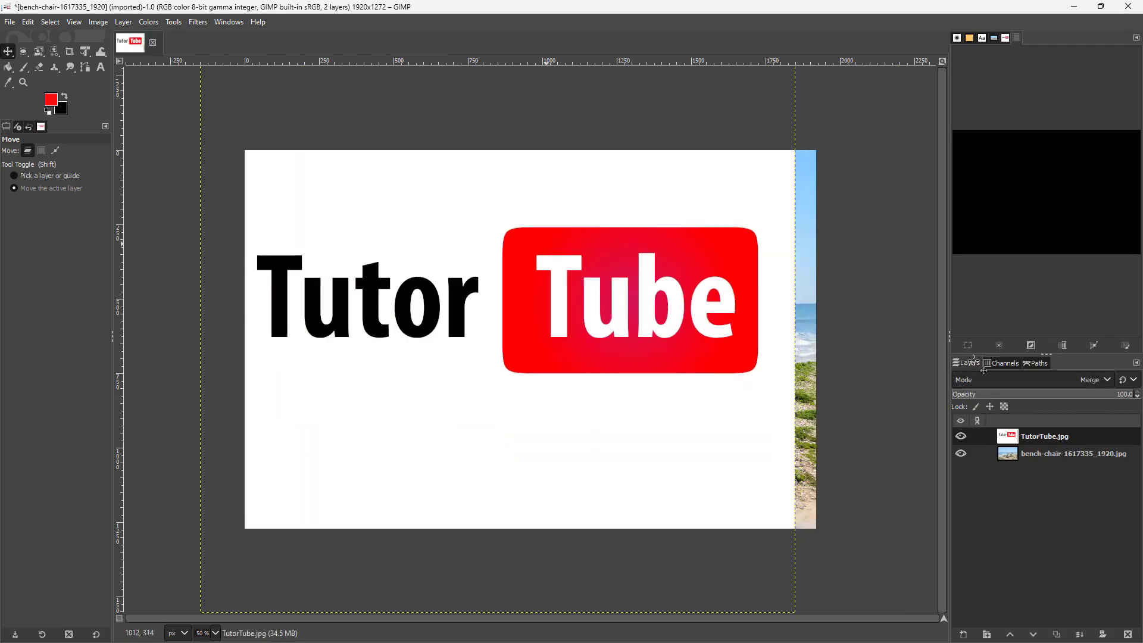
left_click(1101, 380)
left_click(1044, 89)
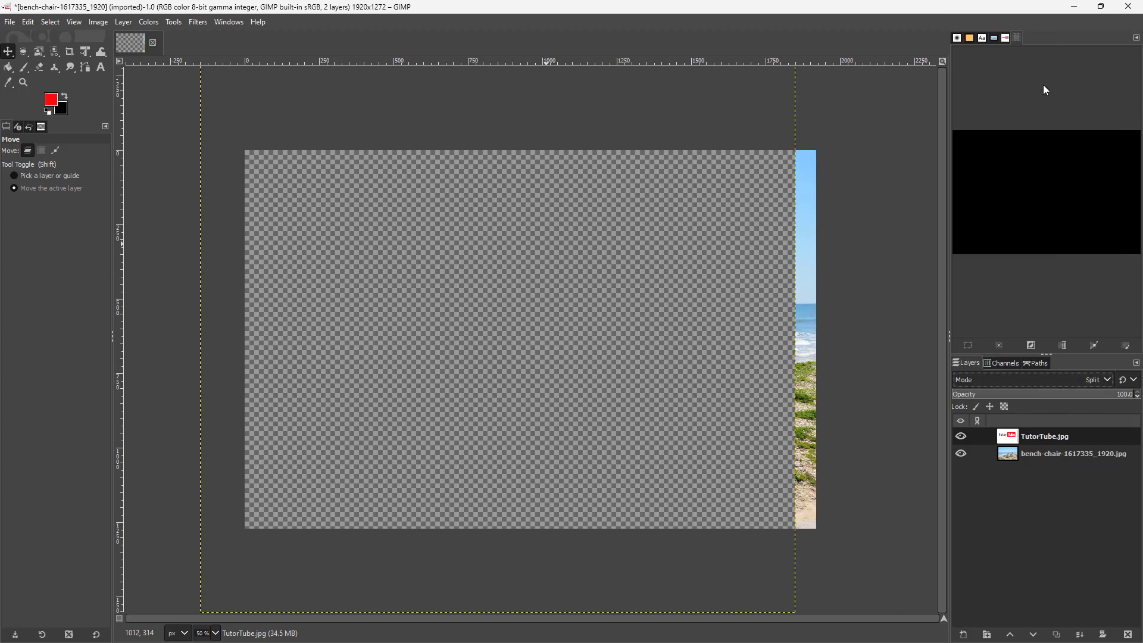
left_click(1076, 377)
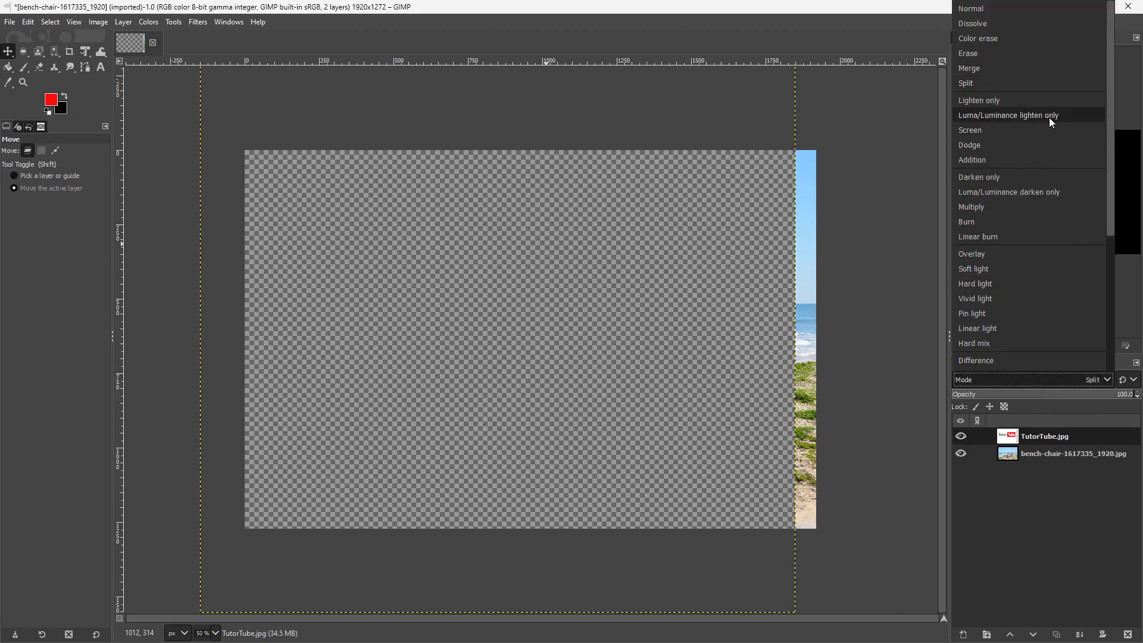
Set the logo layer to Lighten only and drag the logo slightly up and left
left_click(1042, 101)
left_click_drag(620, 309, 533, 309)
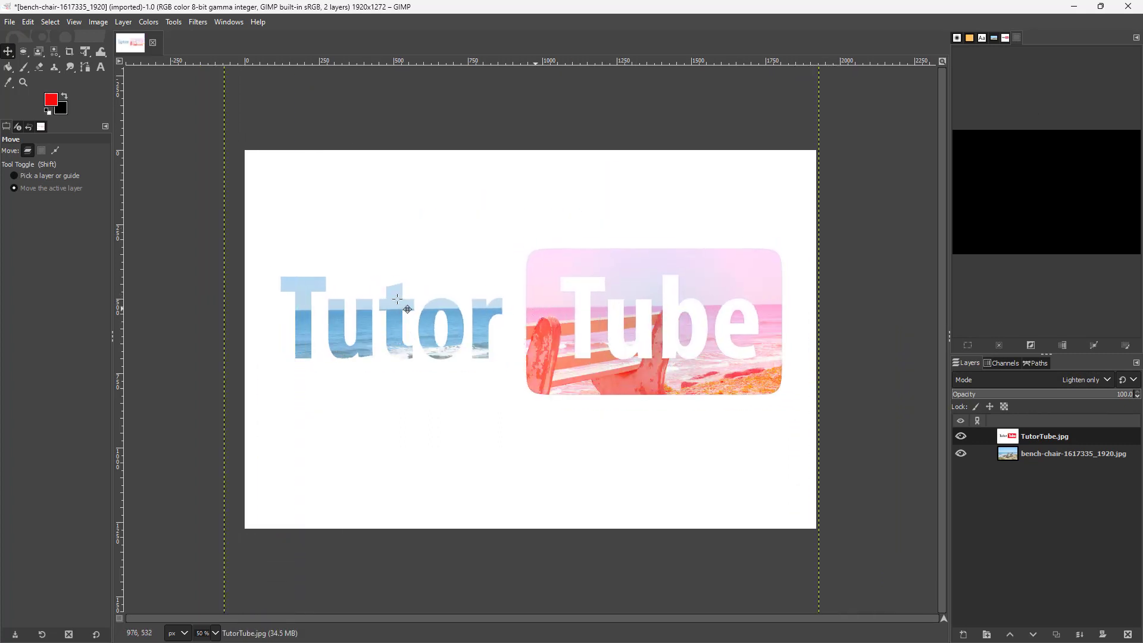
left_click_drag(510, 339, 487, 327)
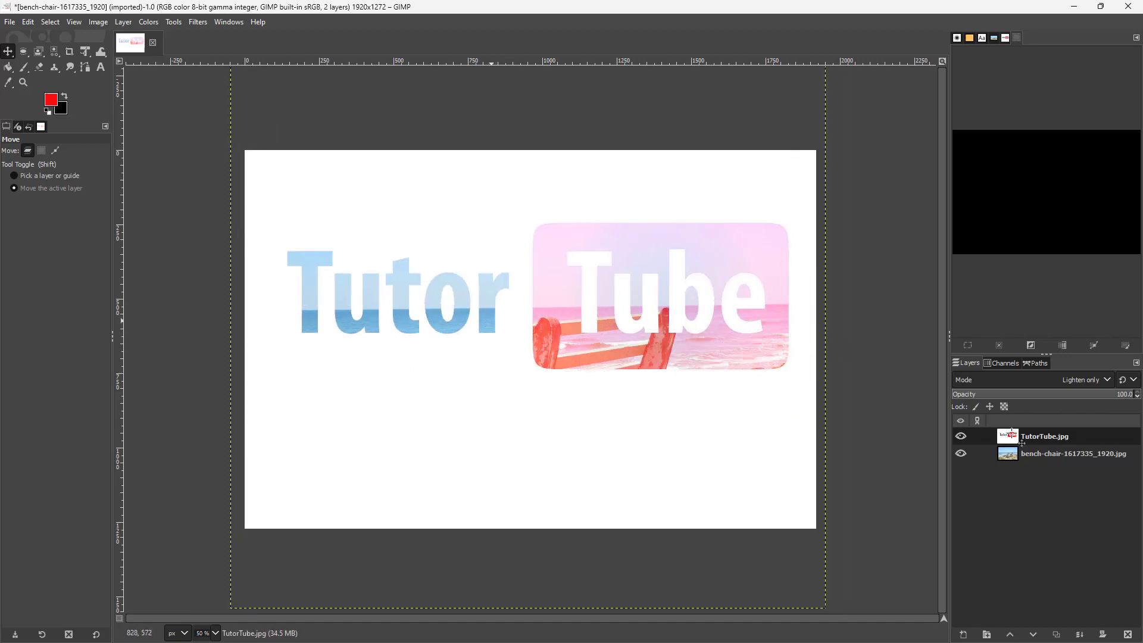
left_click(1068, 387)
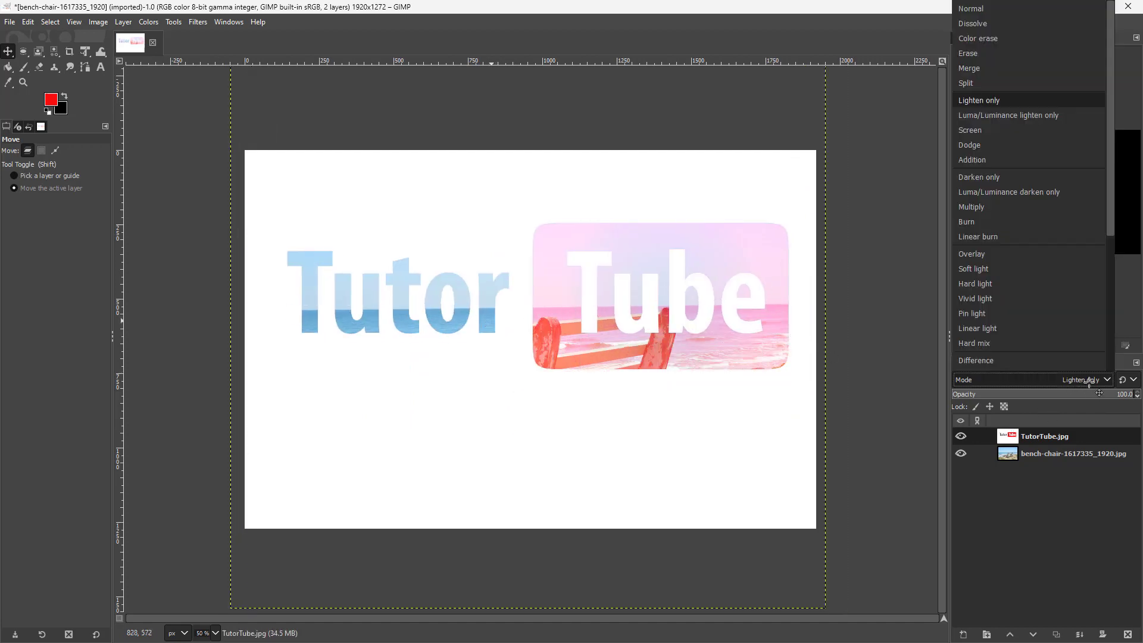
Try Luma lighten only, Screen, Dodge, Addition and Darken only, moving the logo 50 px lower
left_click(981, 116)
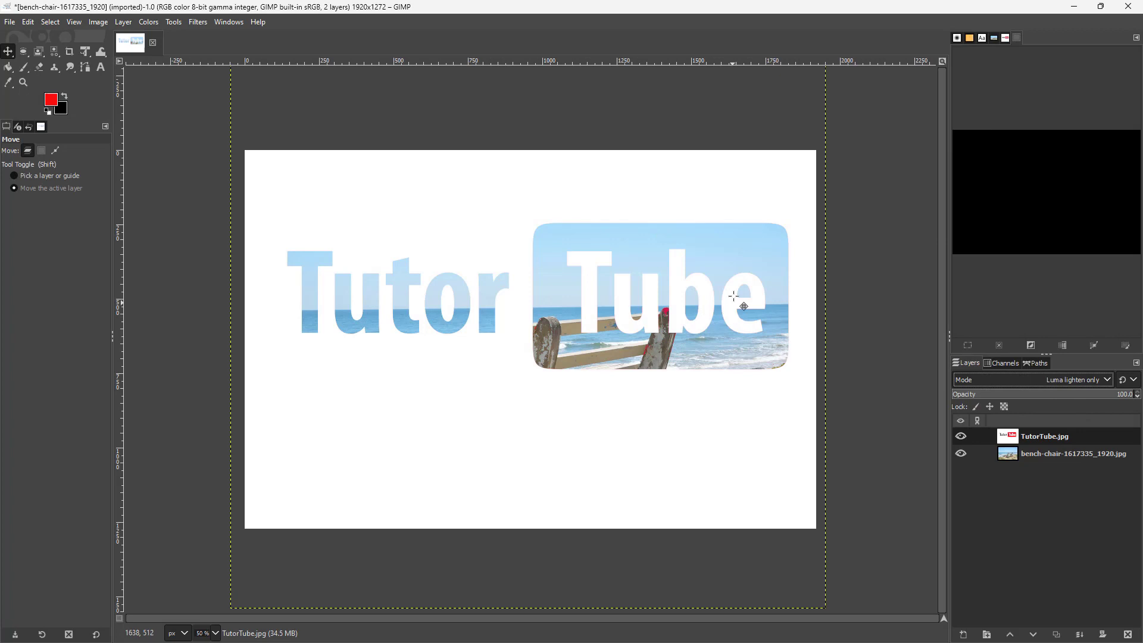
left_click_drag(686, 393, 689, 426)
left_click(1072, 380)
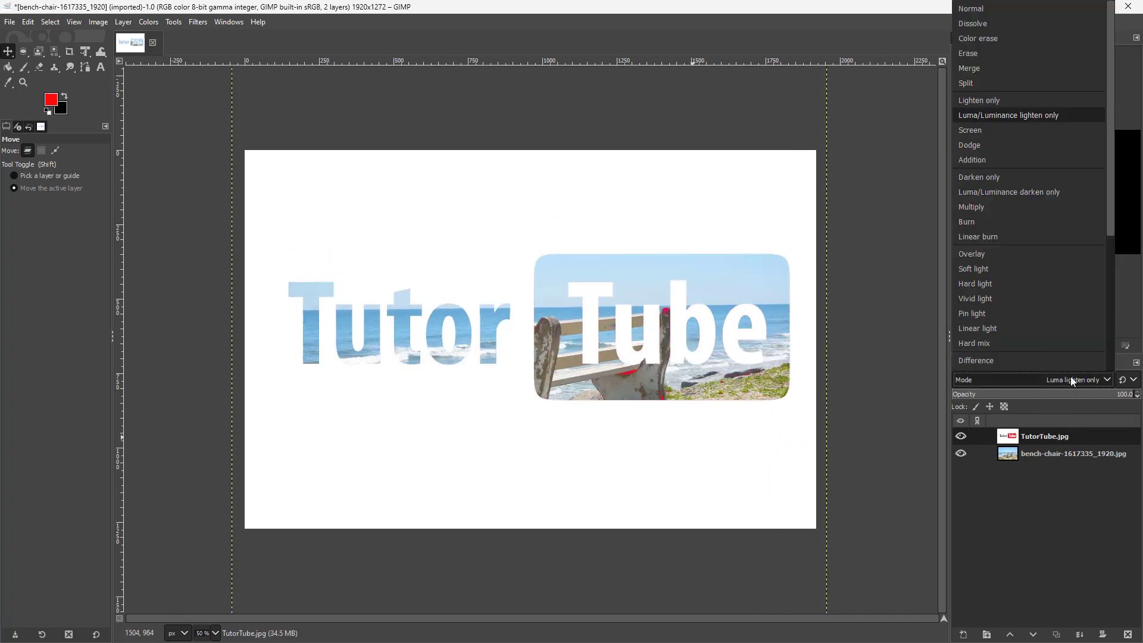
left_click(981, 131)
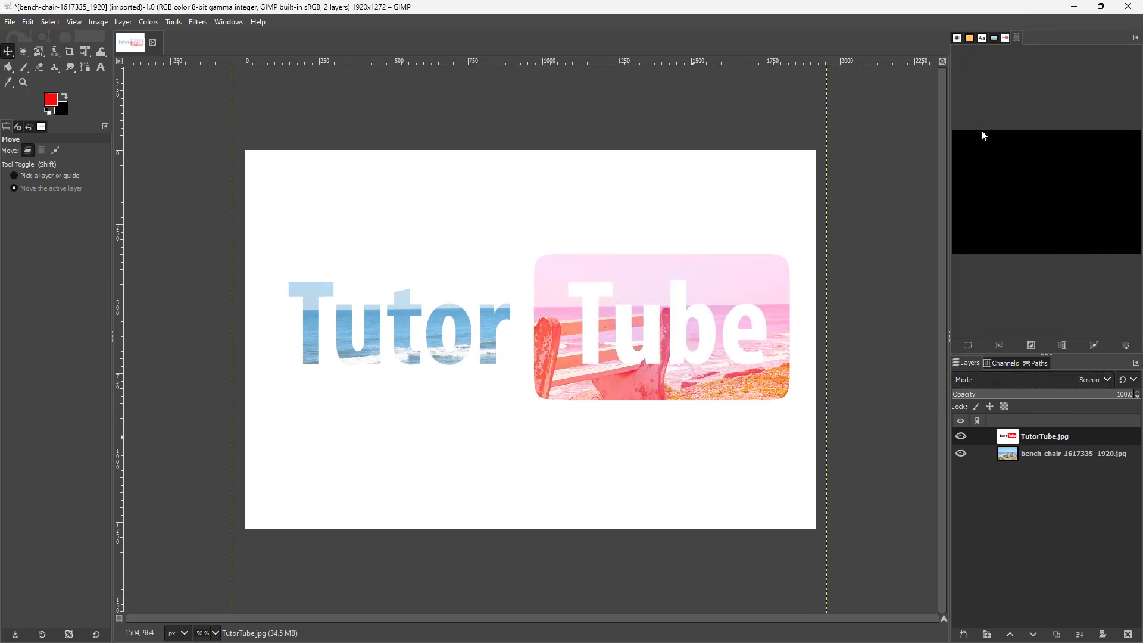
left_click(1084, 380)
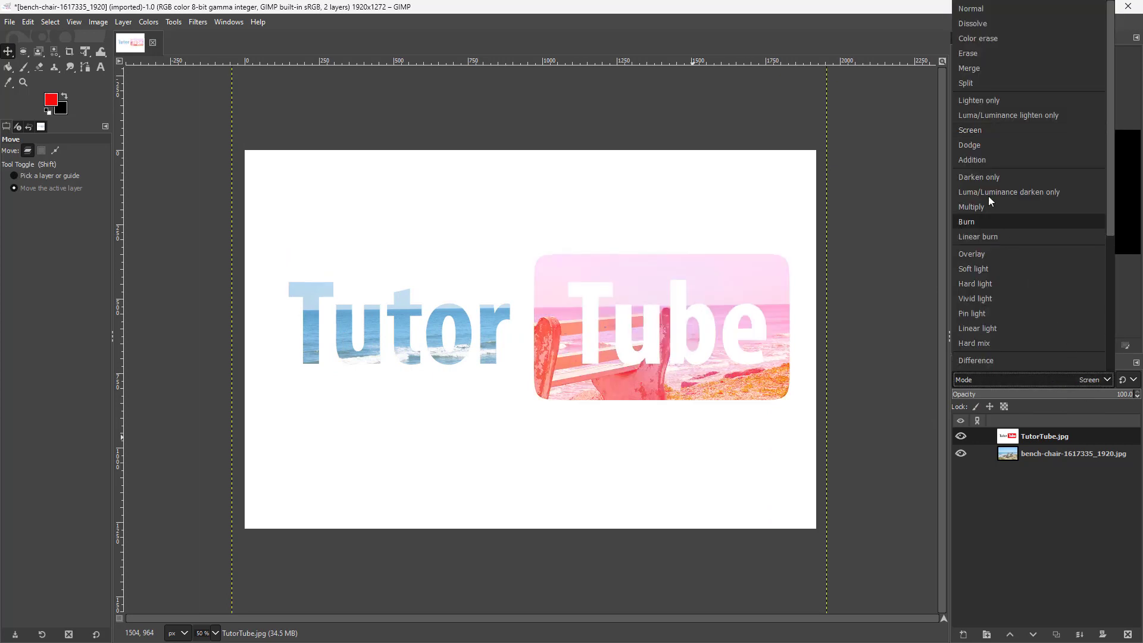
left_click(984, 145)
left_click(1060, 382)
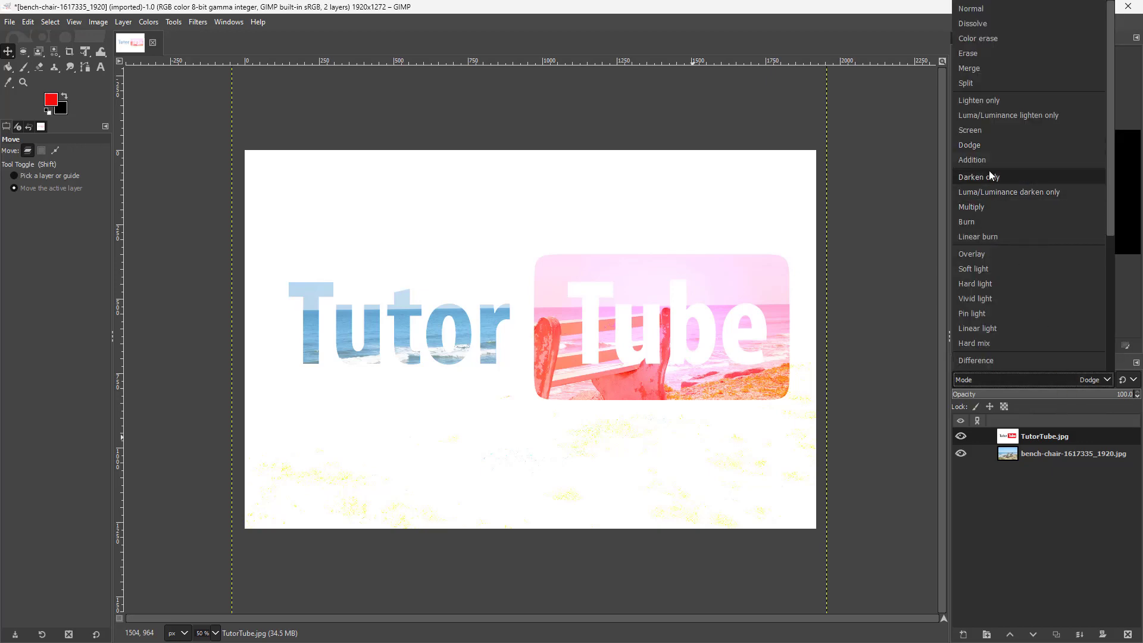
left_click(987, 161)
left_click(1046, 381)
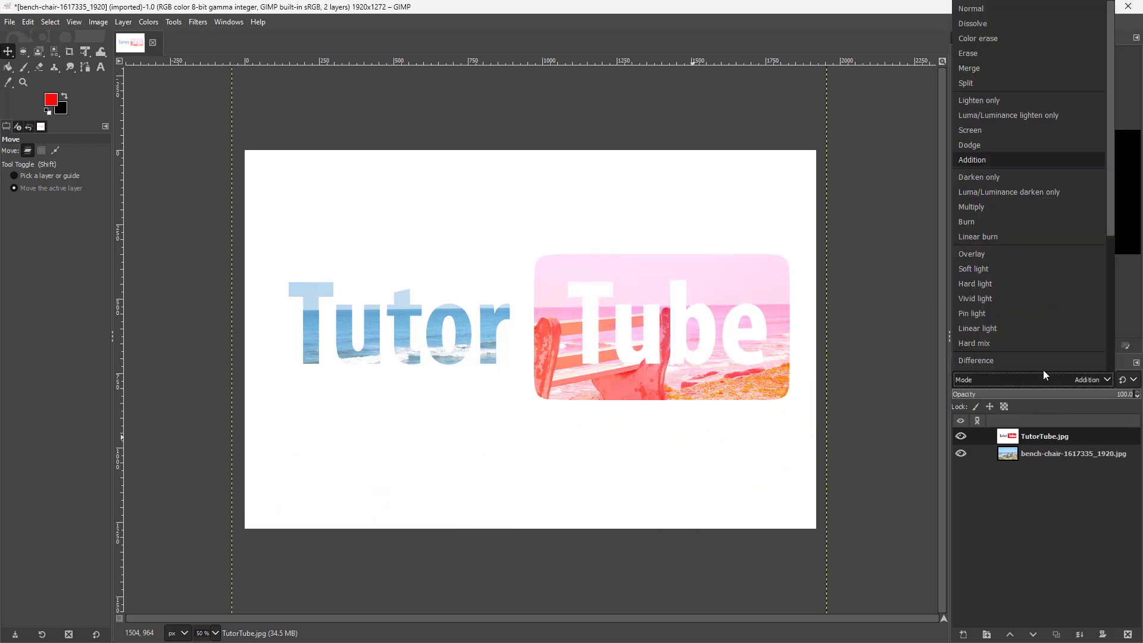
left_click(985, 178)
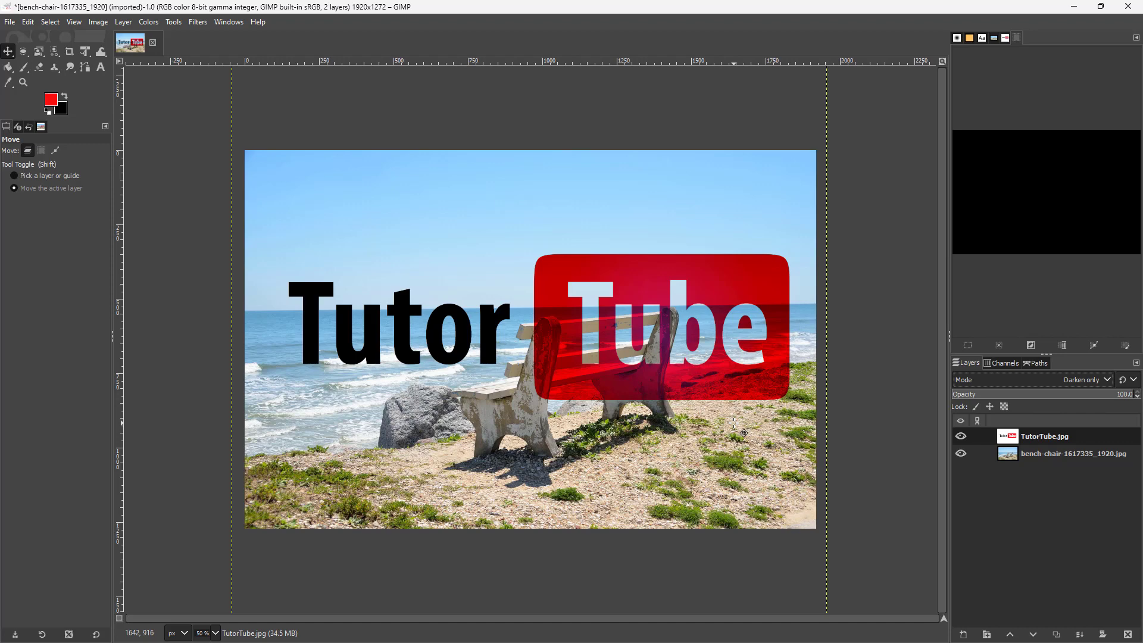
Try Luma darken only and Multiply on the logo layer, nudging the logo between tries
mouse_move(597, 380)
left_mouse_down()
mouse_move(632, 425)
mouse_move(586, 343)
mouse_move(599, 370)
mouse_move(590, 365)
mouse_move(581, 382)
mouse_move(592, 372)
left_mouse_up()
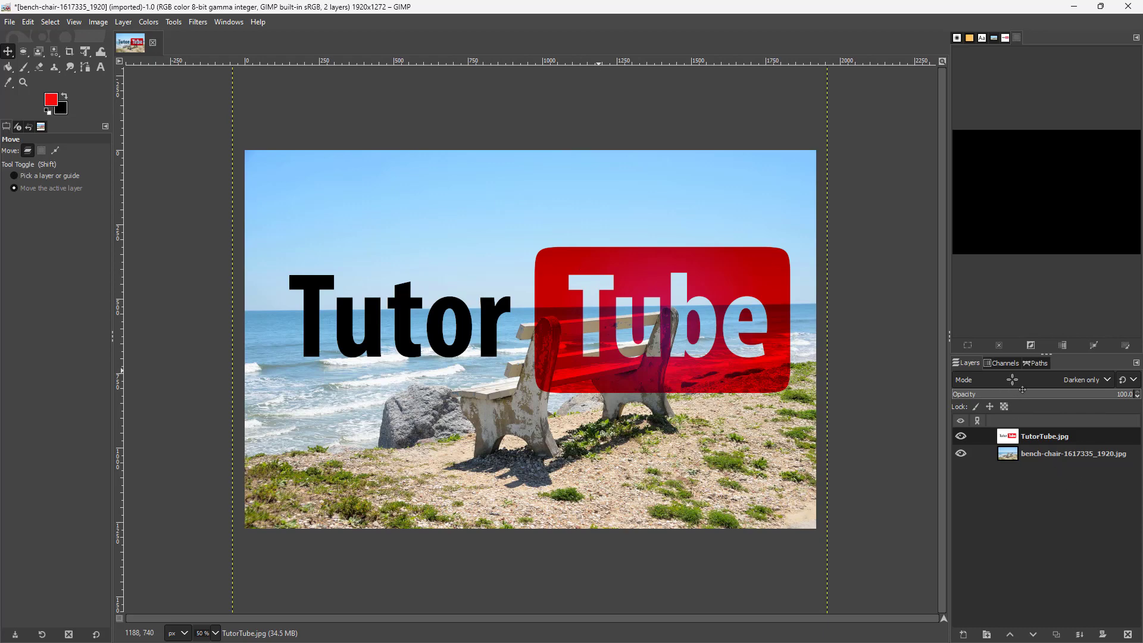
left_click(1098, 380)
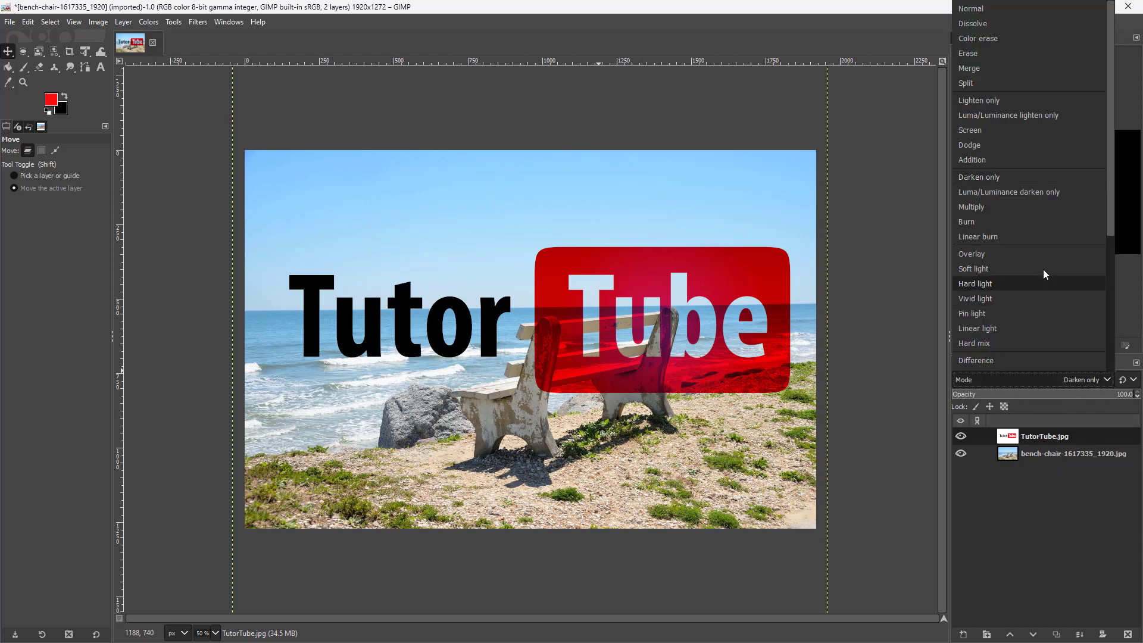
left_click(1001, 191)
left_click(1071, 380)
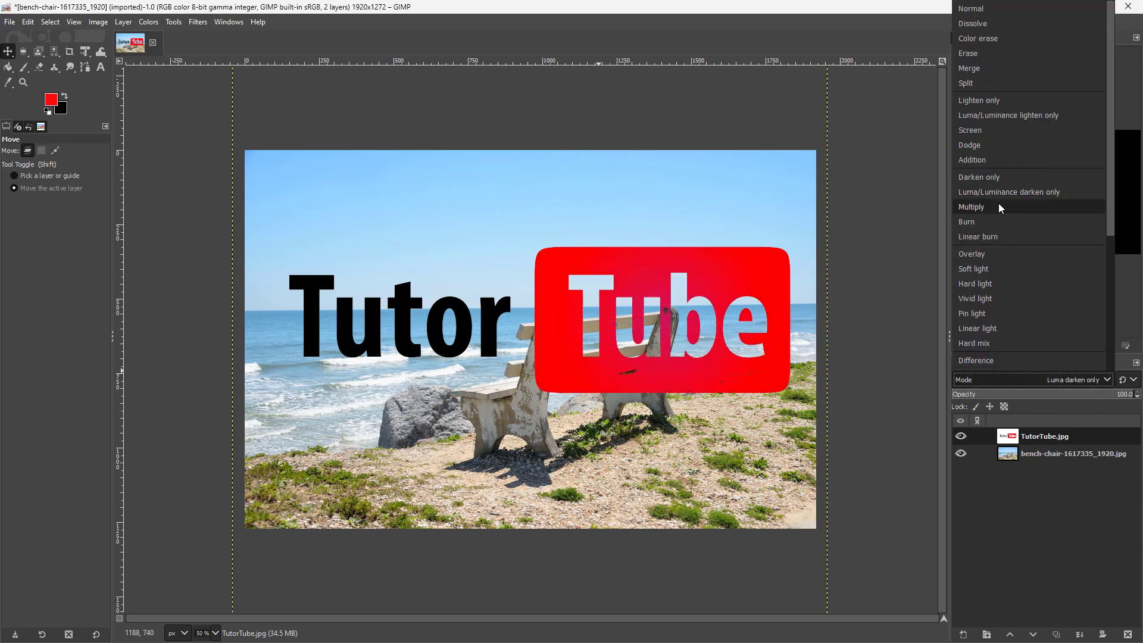
left_click(998, 199)
left_click_drag(727, 361, 715, 375)
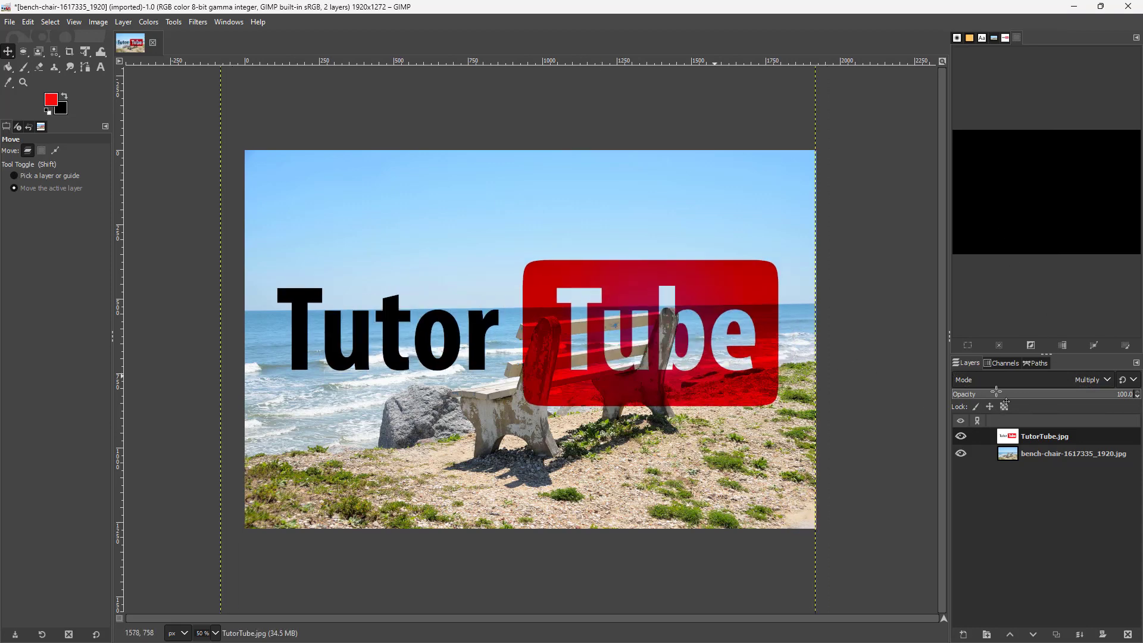
Try Burn and Linear burn, then leave the logo layer on Overlay, nudged slightly up
left_click(1086, 379)
left_click(1008, 230)
mouse_move(744, 330)
left_mouse_down()
mouse_move(786, 343)
mouse_move(744, 357)
mouse_move(747, 381)
mouse_move(746, 352)
left_mouse_up()
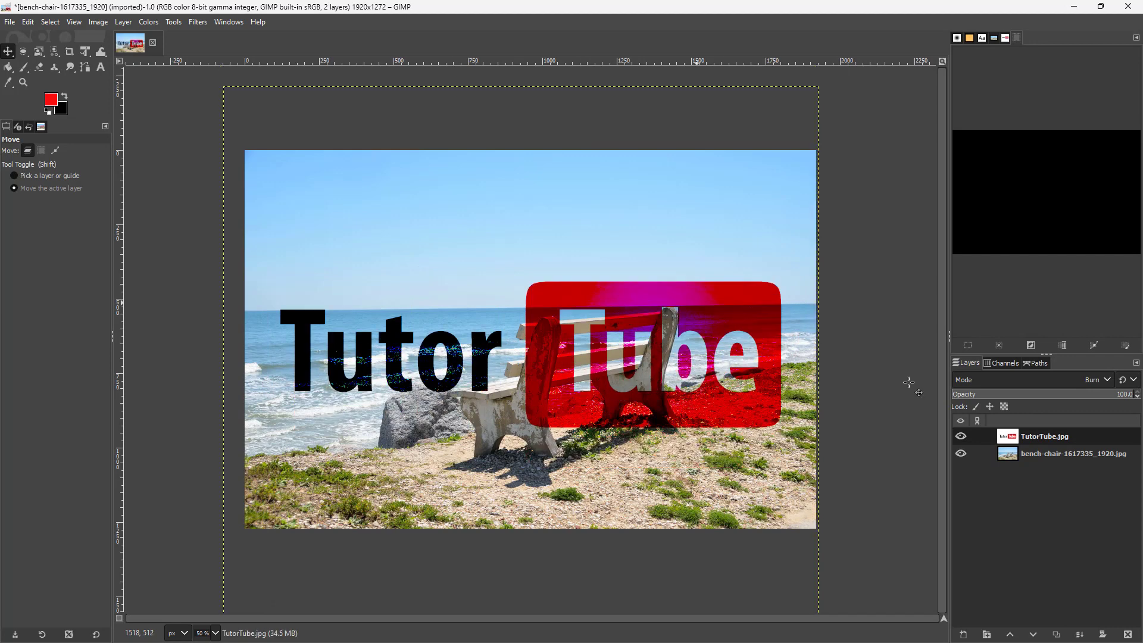
left_click(1097, 381)
left_click(1006, 233)
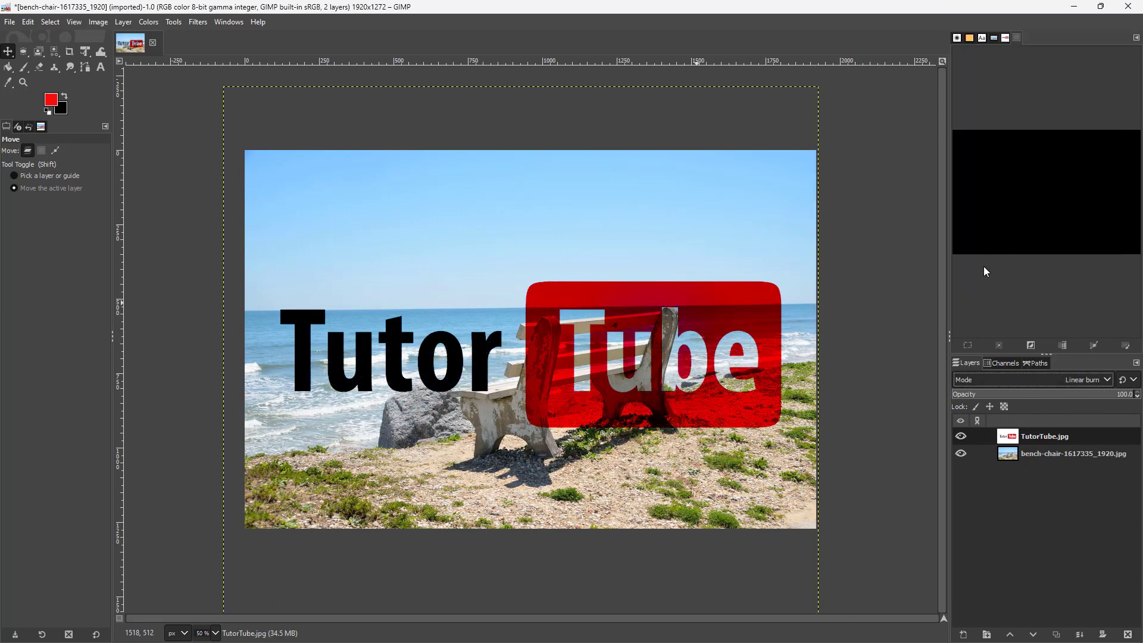
left_click(1095, 379)
left_click(1015, 256)
left_click_drag(694, 310, 709, 283)
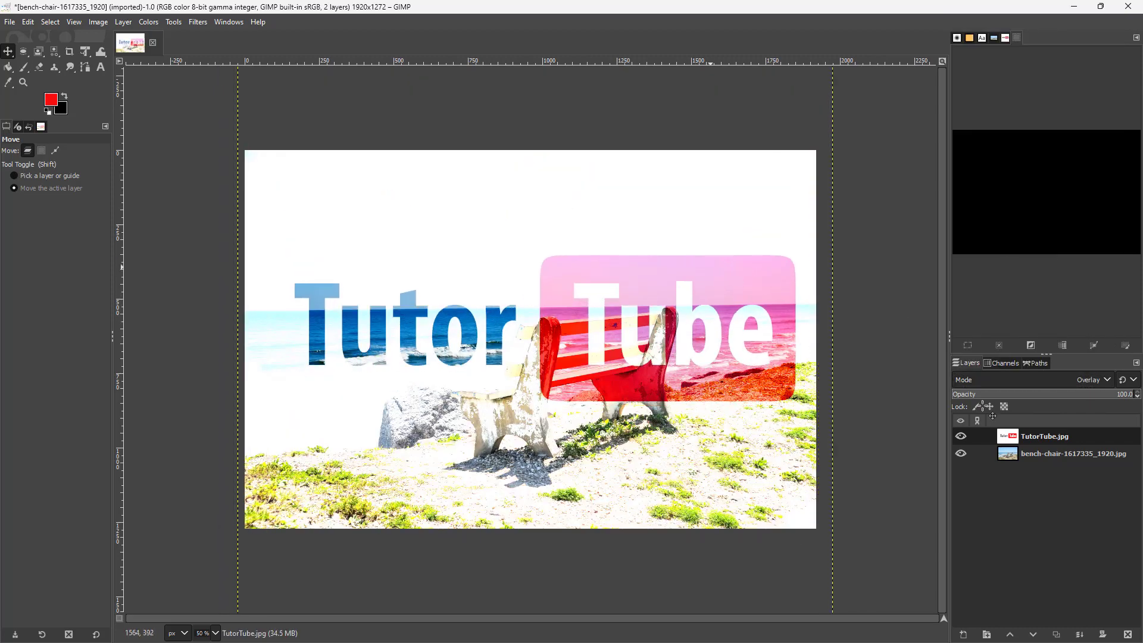
Try Soft light, Hard light and Vivid light on the logo layer
left_click(1090, 380)
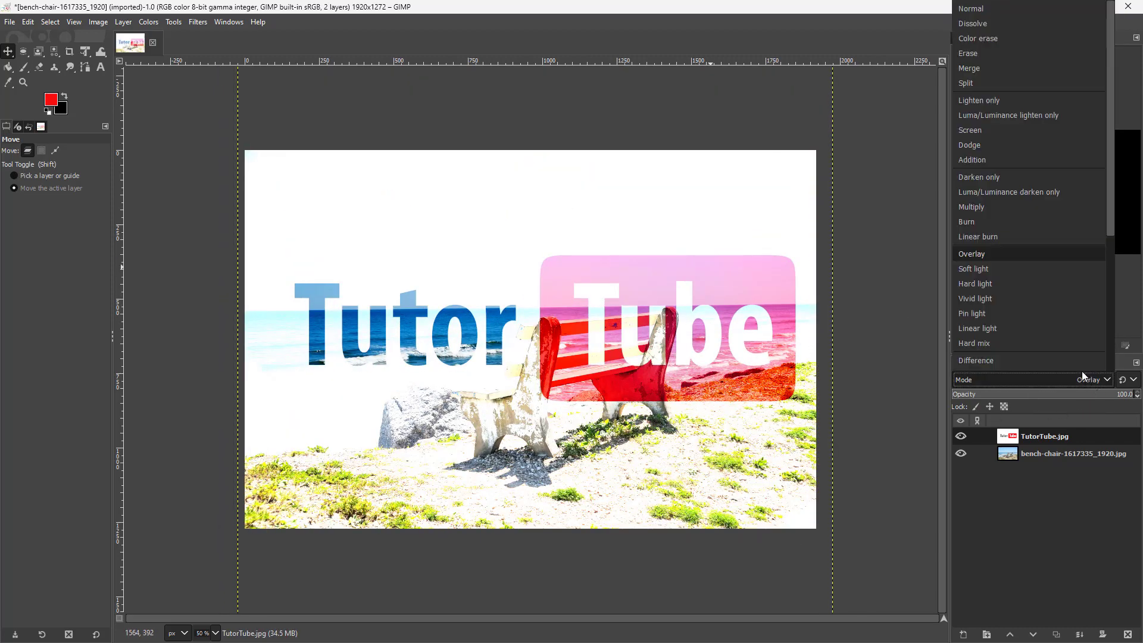
left_click(1007, 269)
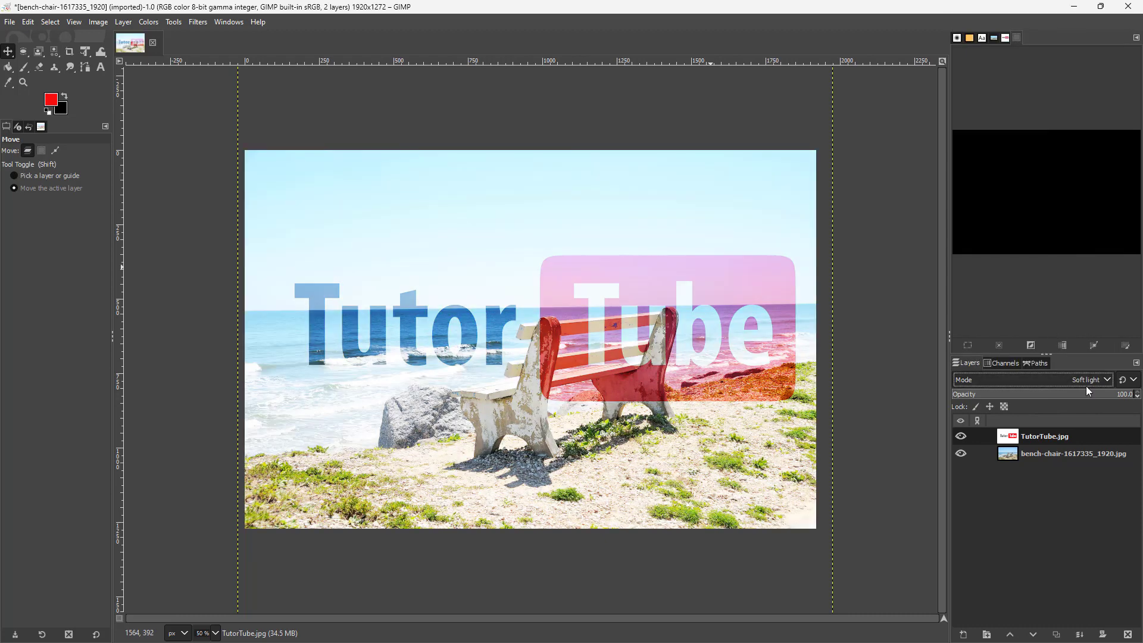
left_click(1088, 381)
left_click(1036, 285)
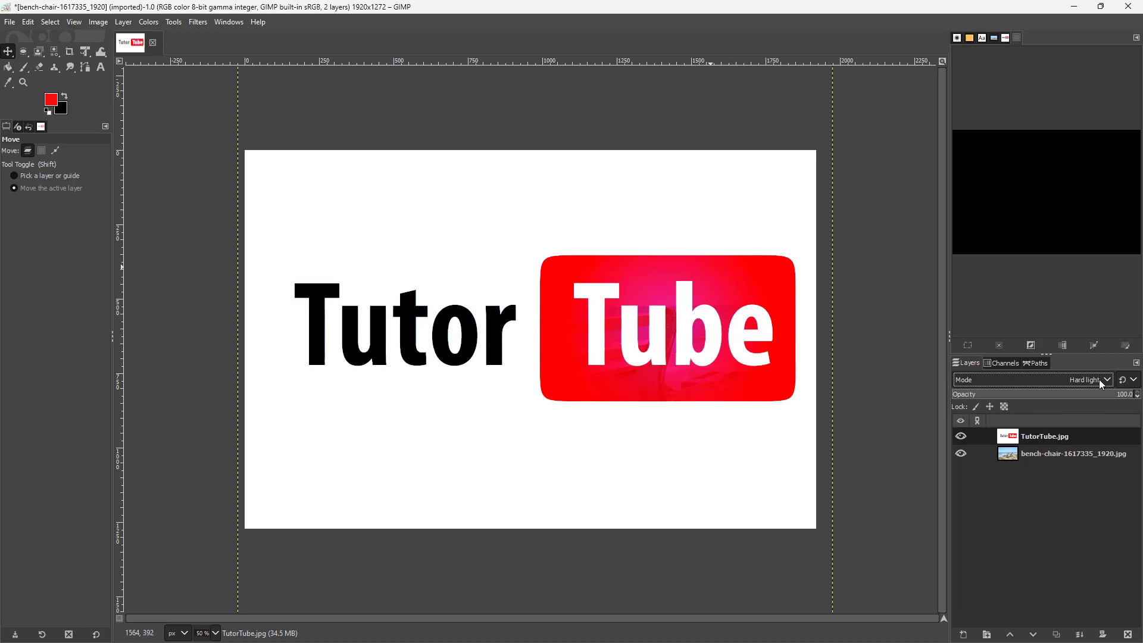
left_click(1099, 379)
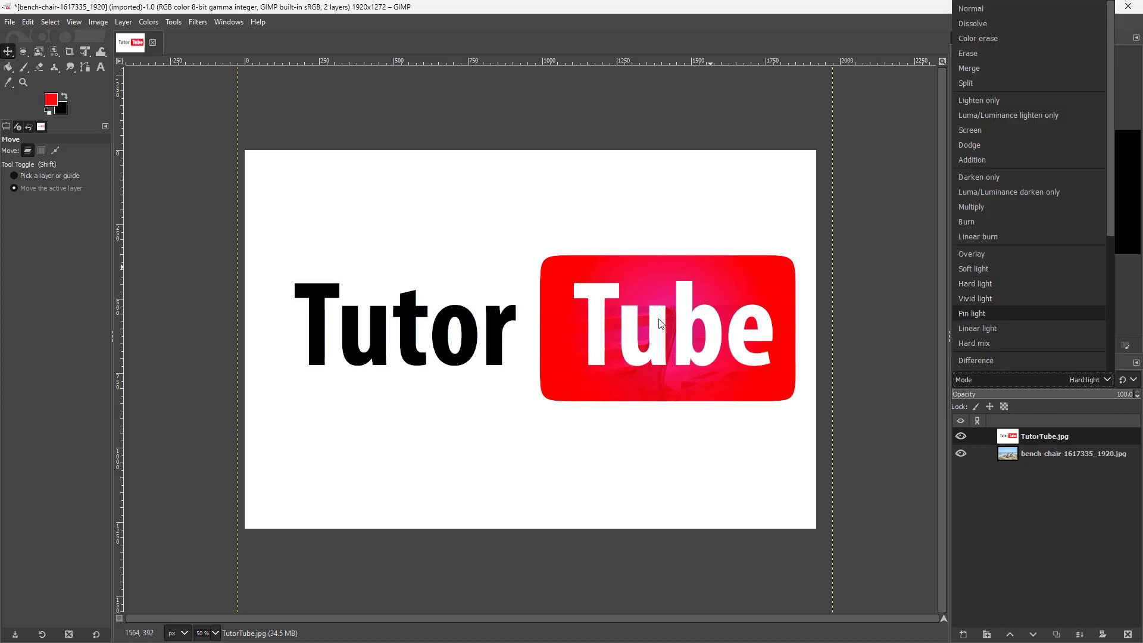
scroll(717, 334, "down", 3)
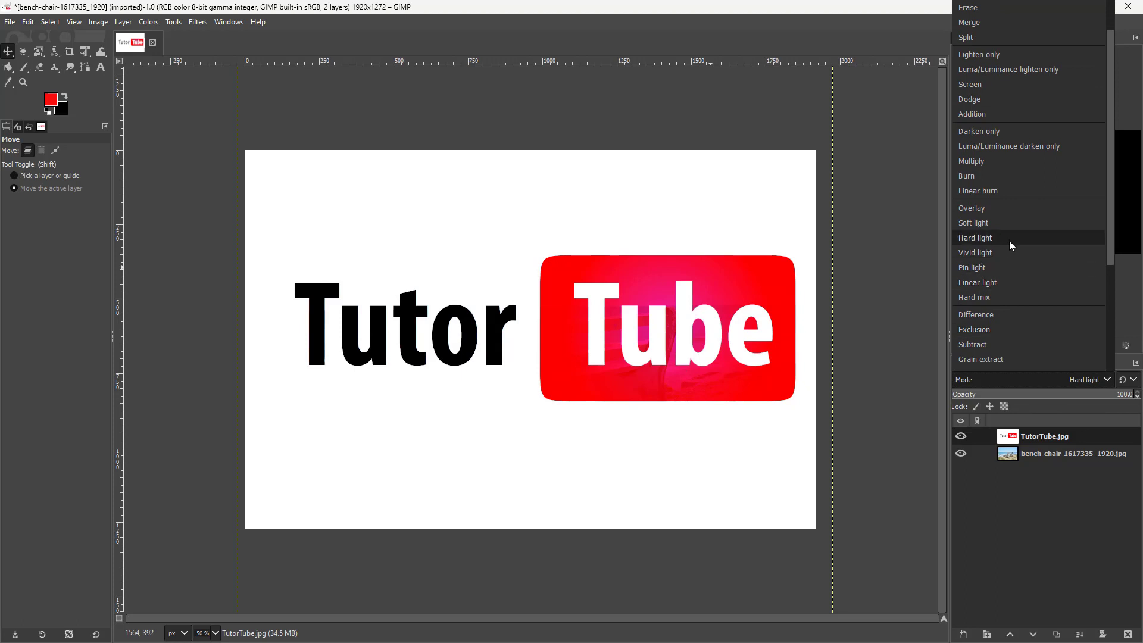
left_click(1004, 252)
Try Pin light and Linear light, settle on Hard mix, and drag the logo over
left_click(983, 380)
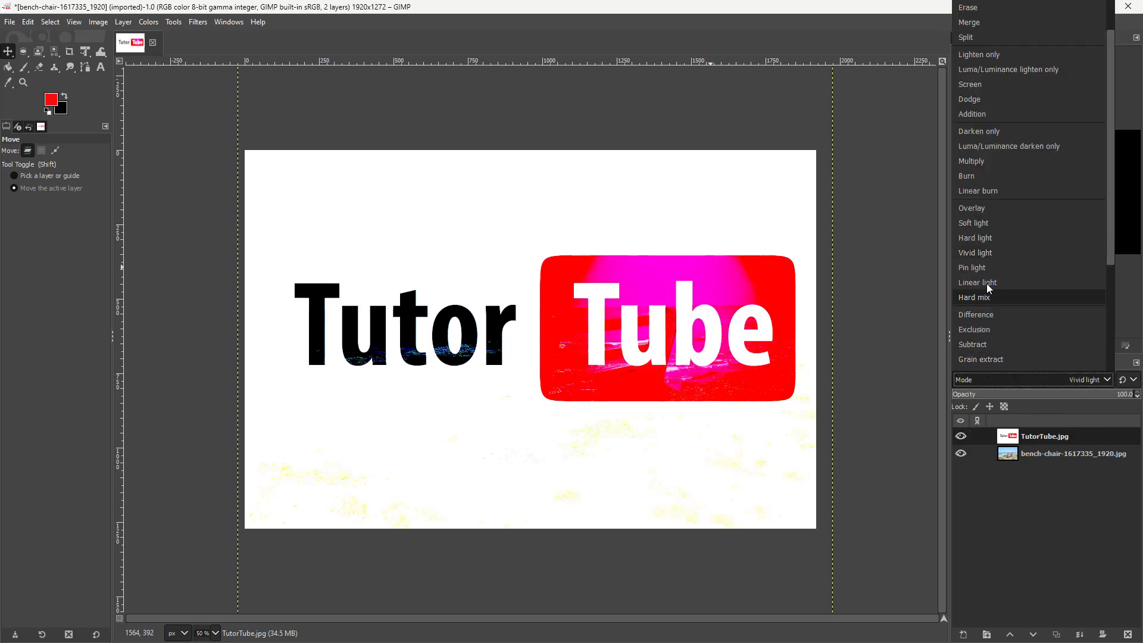
left_click(984, 268)
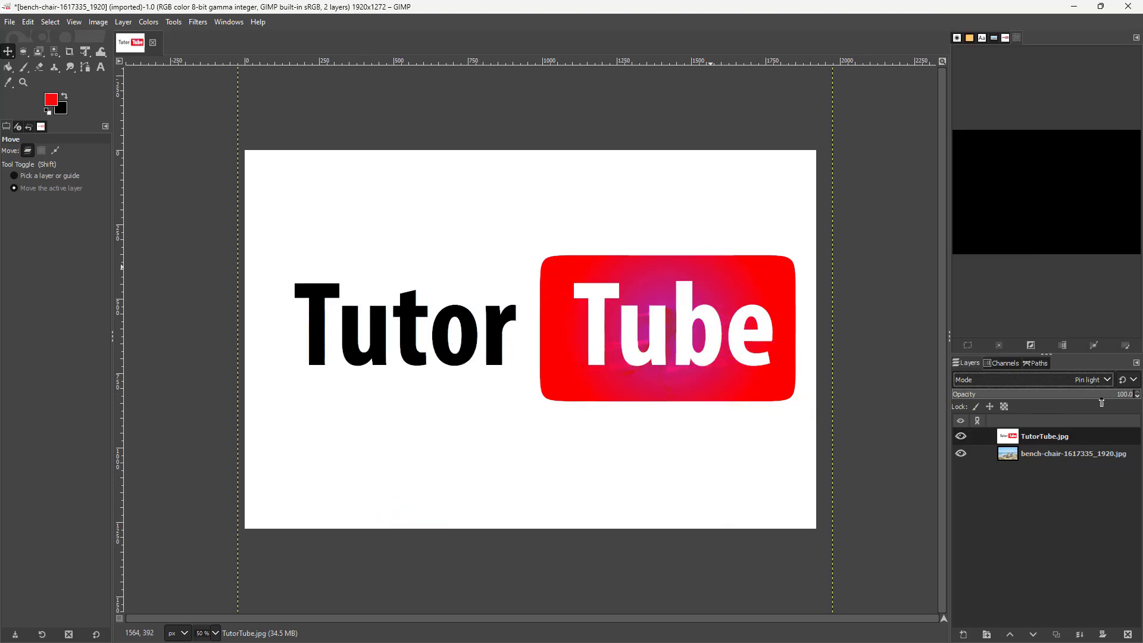
left_click(1080, 380)
left_click(1107, 381)
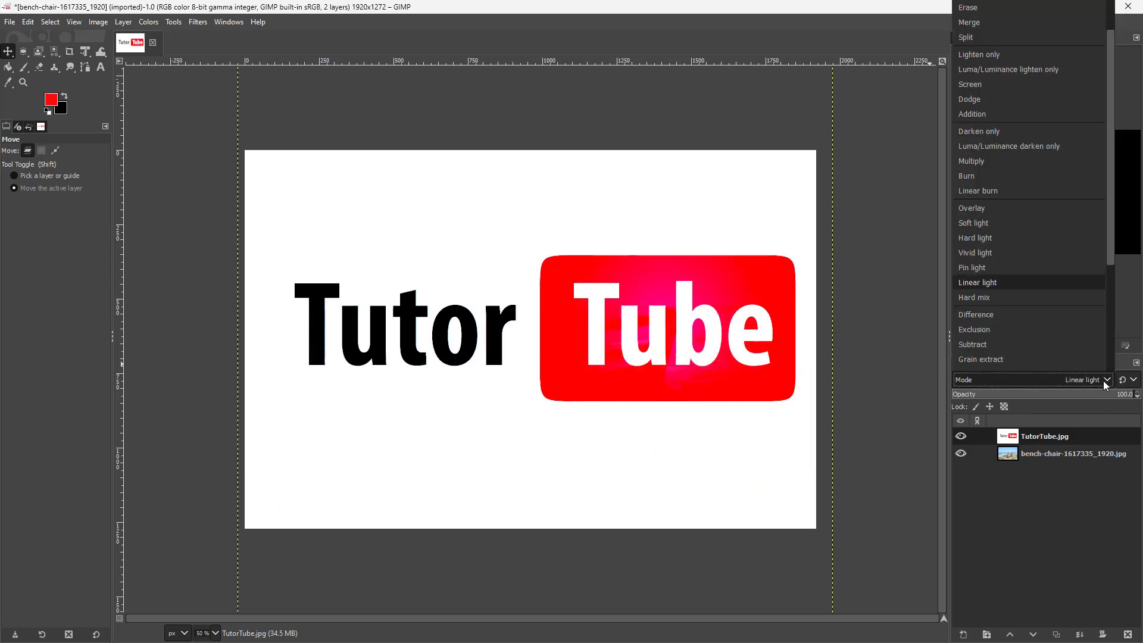
left_click(994, 302)
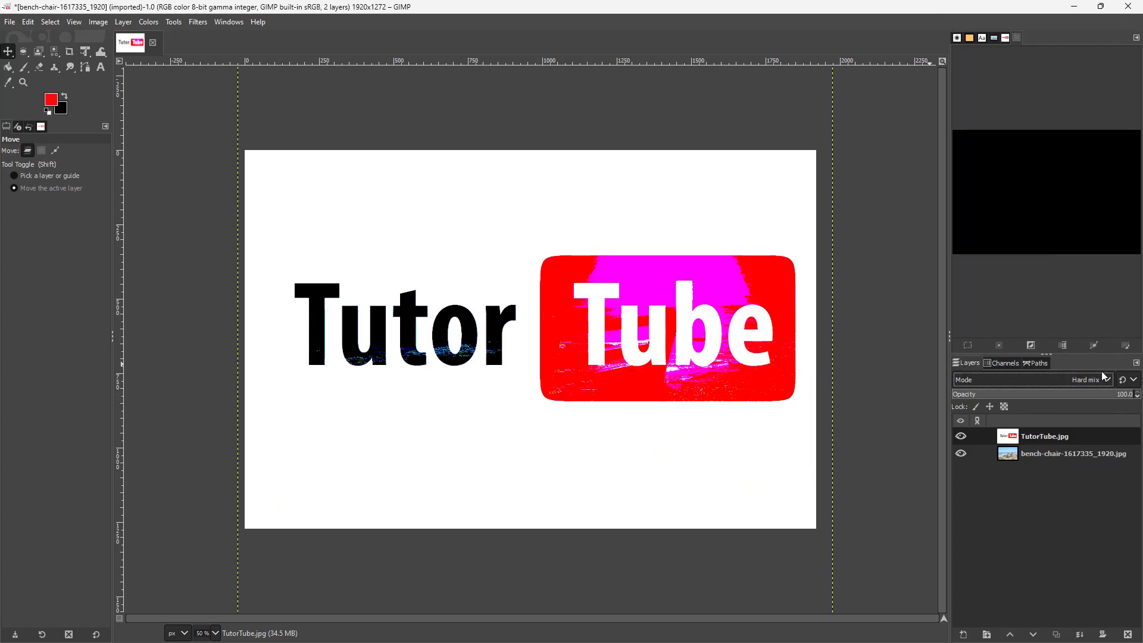
left_click_drag(693, 272, 631, 256)
Try Difference, Exclusion and Subtract on the logo layer
left_click(1092, 381)
left_click(989, 316)
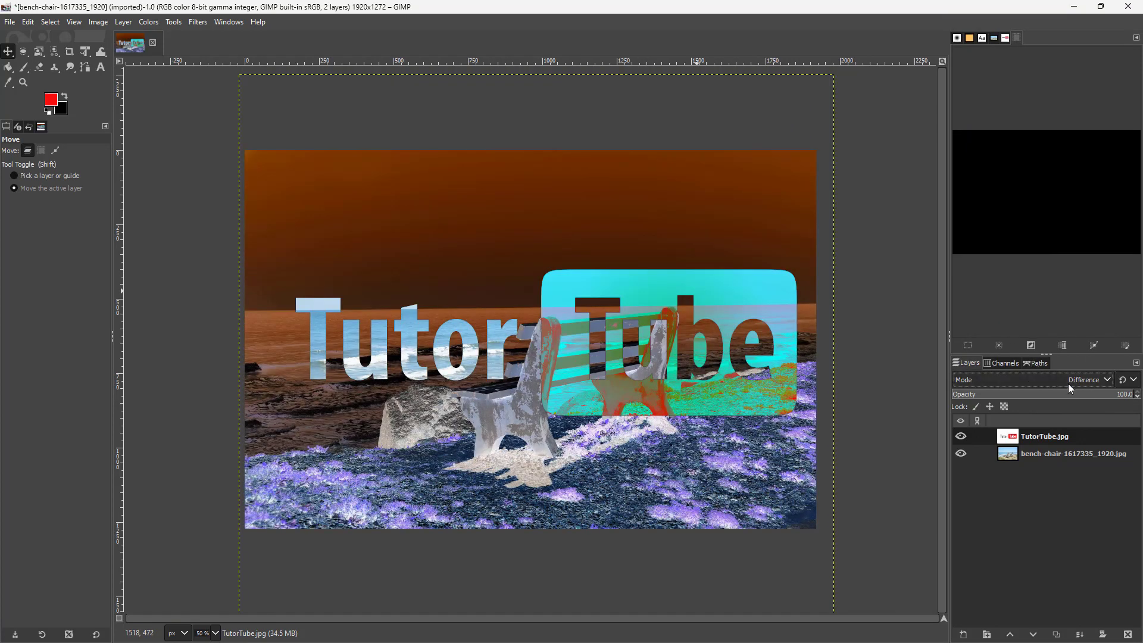
left_click(1073, 381)
left_click(1030, 331)
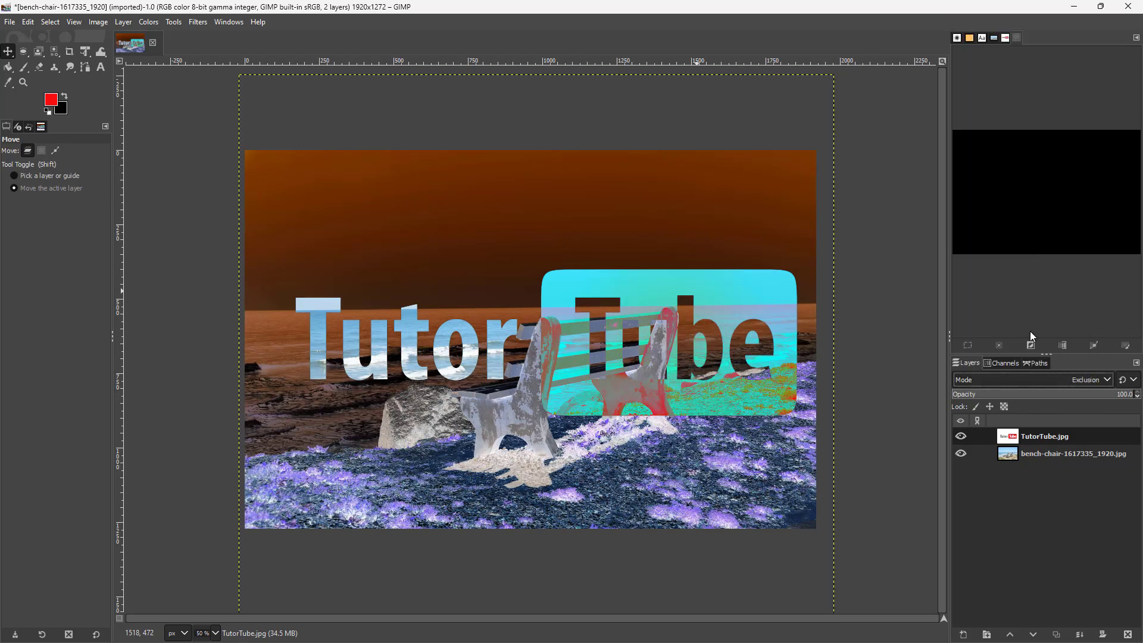
left_click(1091, 379)
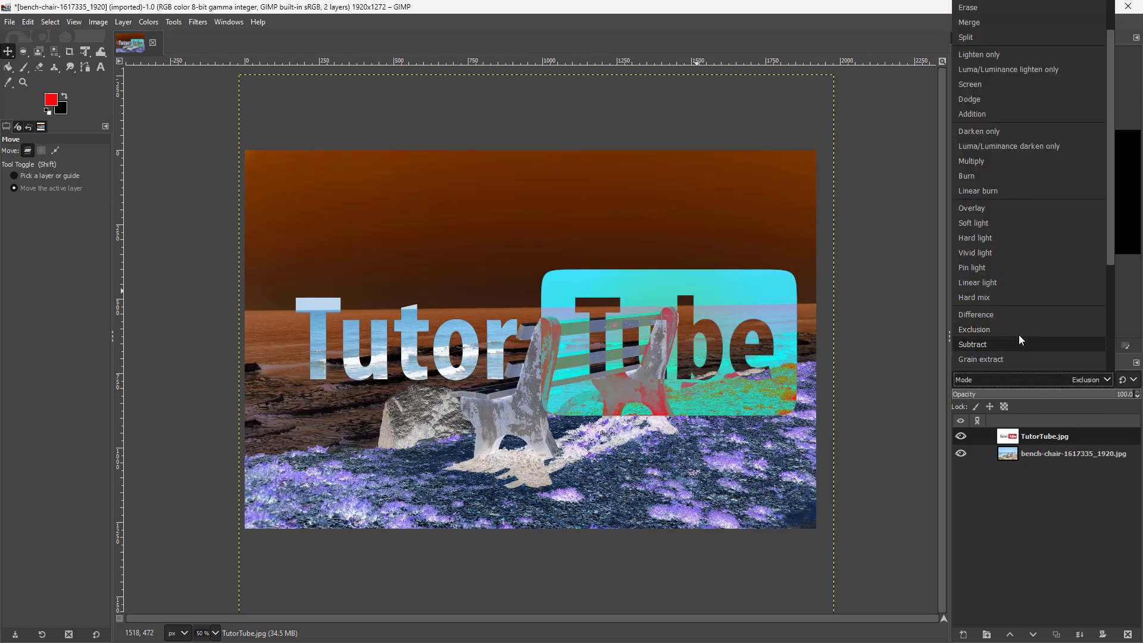
scroll(1019, 334, "down", 3)
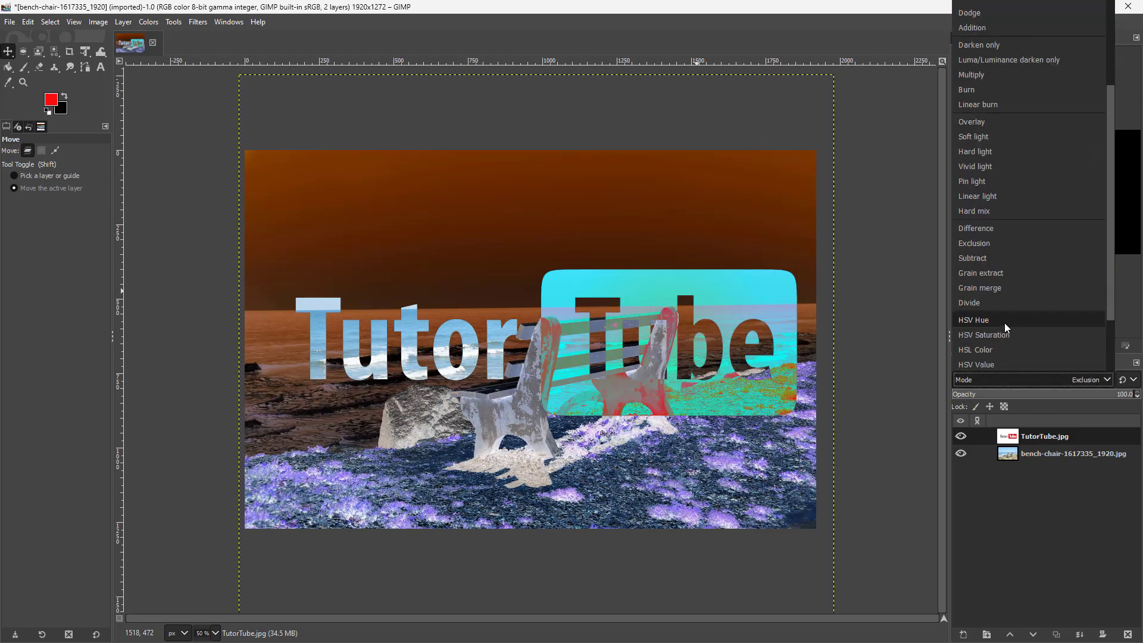
left_click(991, 260)
Try Grain extract, Grain merge and Divide, nudging the logo up, then switch to HSV Hue
left_click(1087, 378)
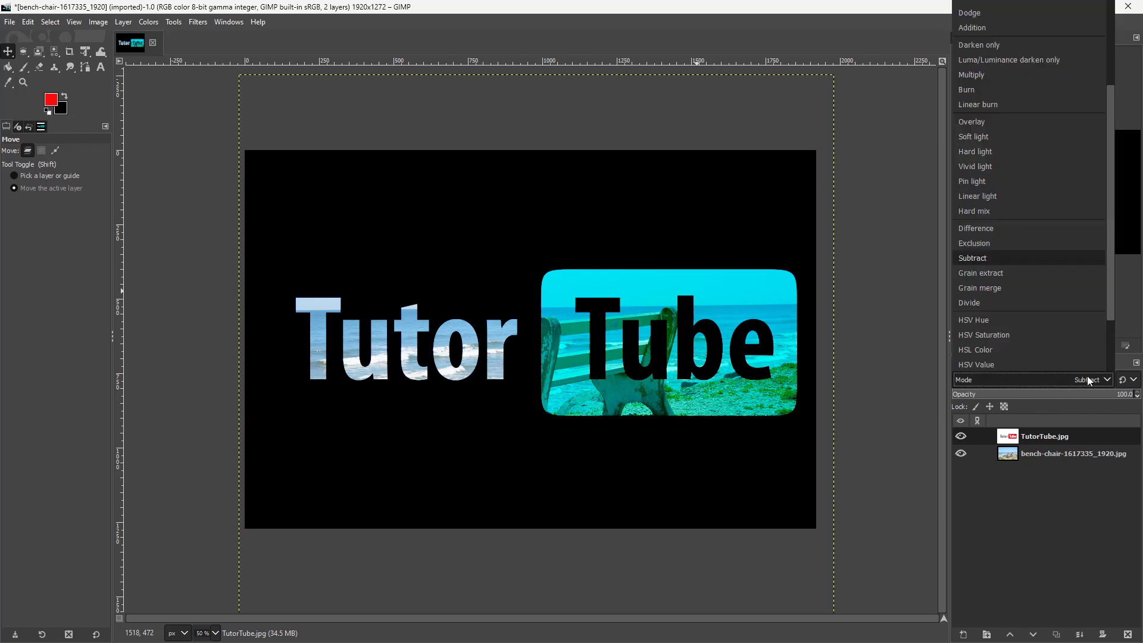
left_click(1004, 276)
mouse_move(752, 314)
left_mouse_down()
mouse_move(695, 309)
mouse_move(777, 302)
mouse_move(754, 297)
left_mouse_up()
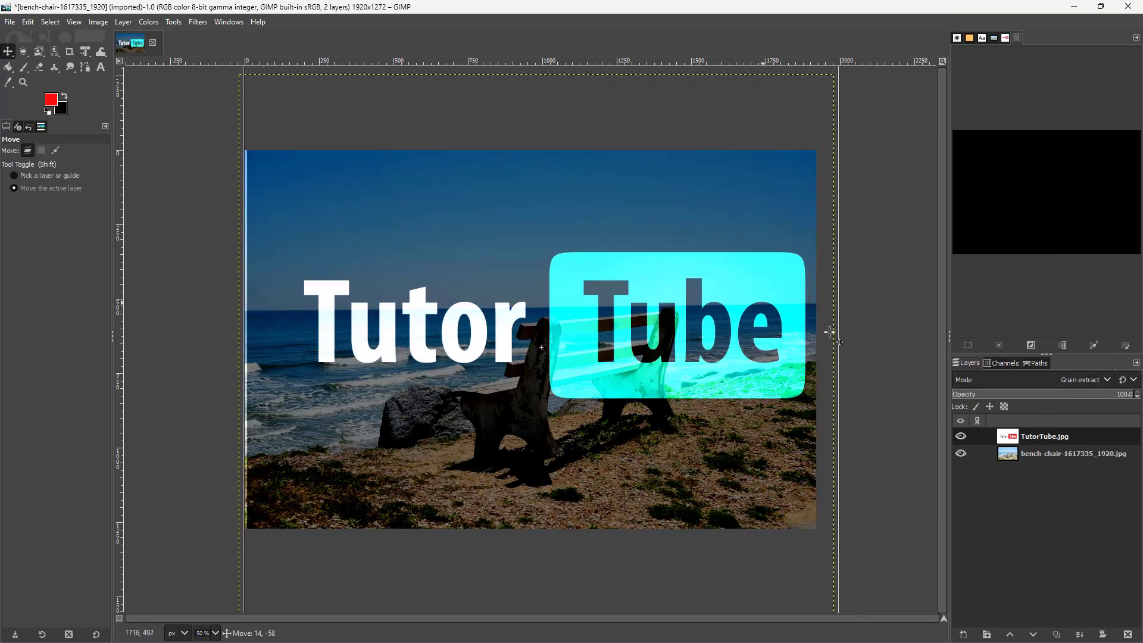
left_click(1088, 379)
left_click(978, 288)
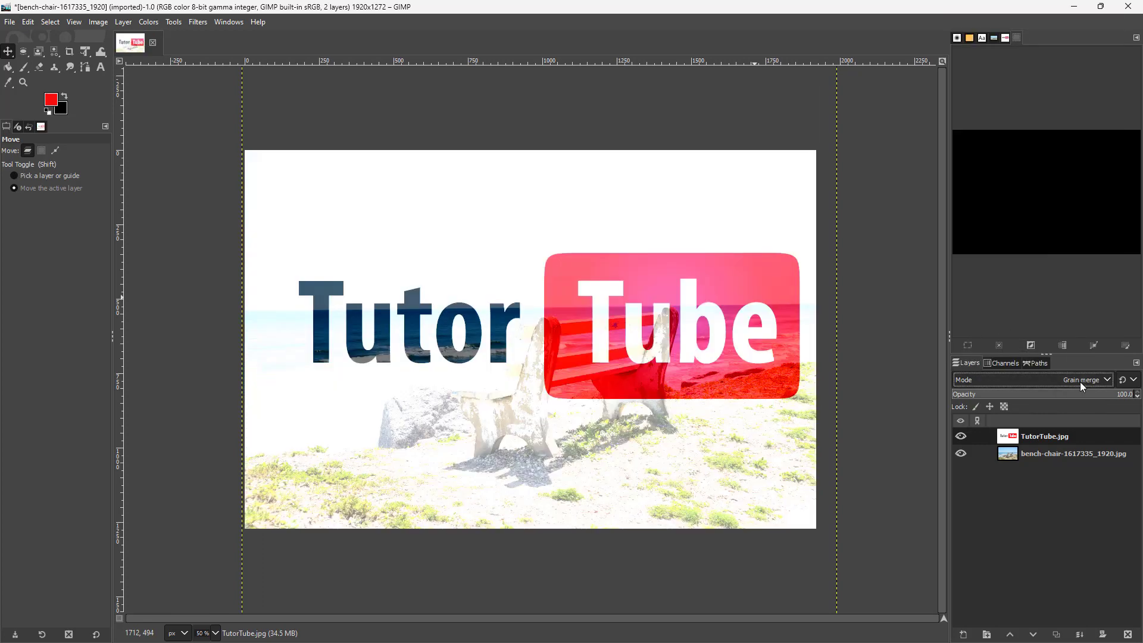
left_click(1081, 383)
left_click(992, 305)
left_click(1085, 378)
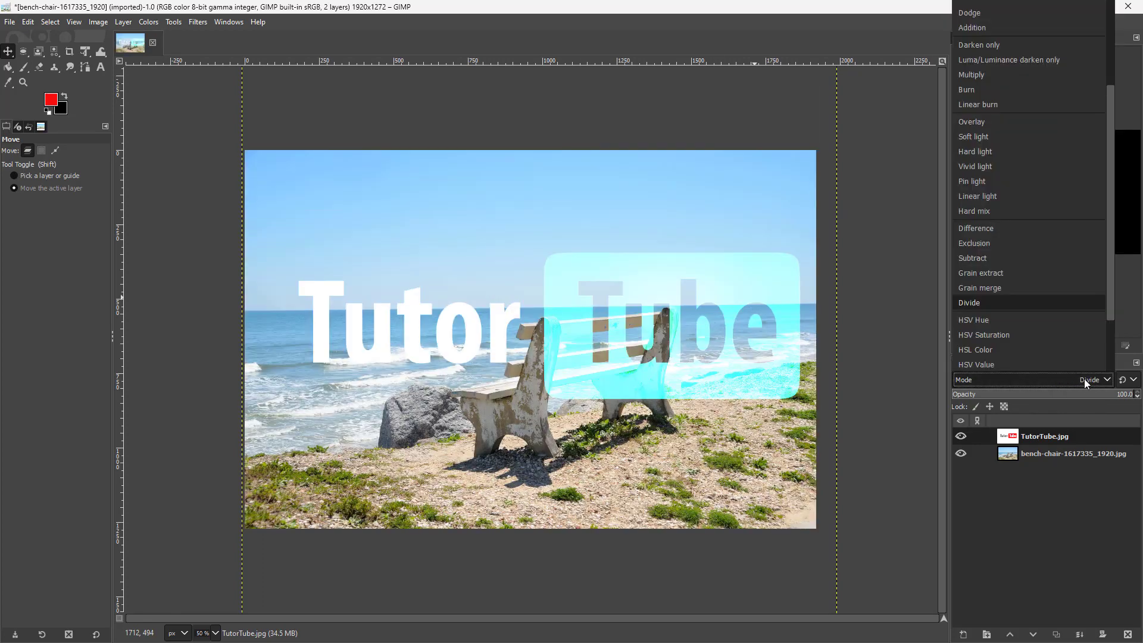
left_click(1016, 320)
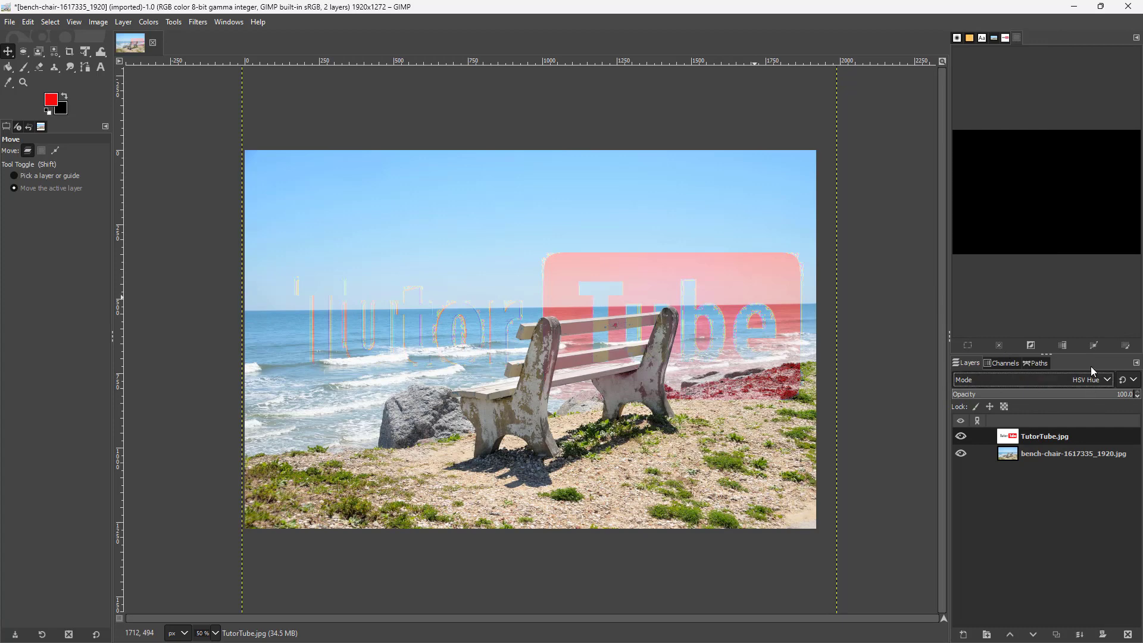
Try HSV Saturation, HSL Color and LCh Hue on the logo layer
left_click(1089, 379)
left_click(1020, 334)
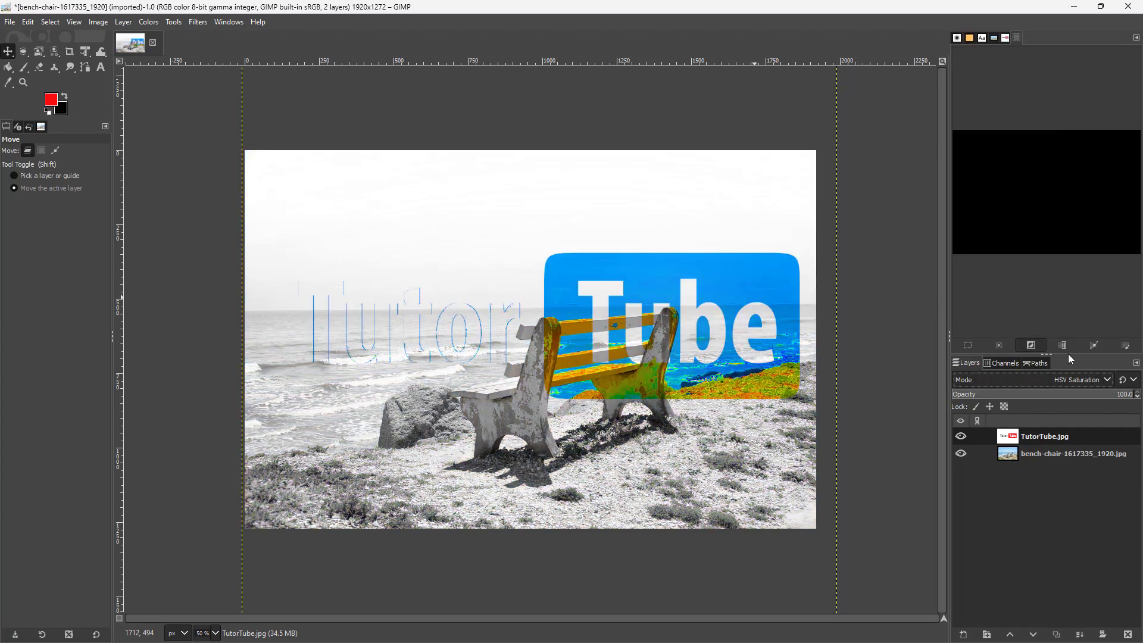
left_click(1066, 380)
left_click(1016, 350)
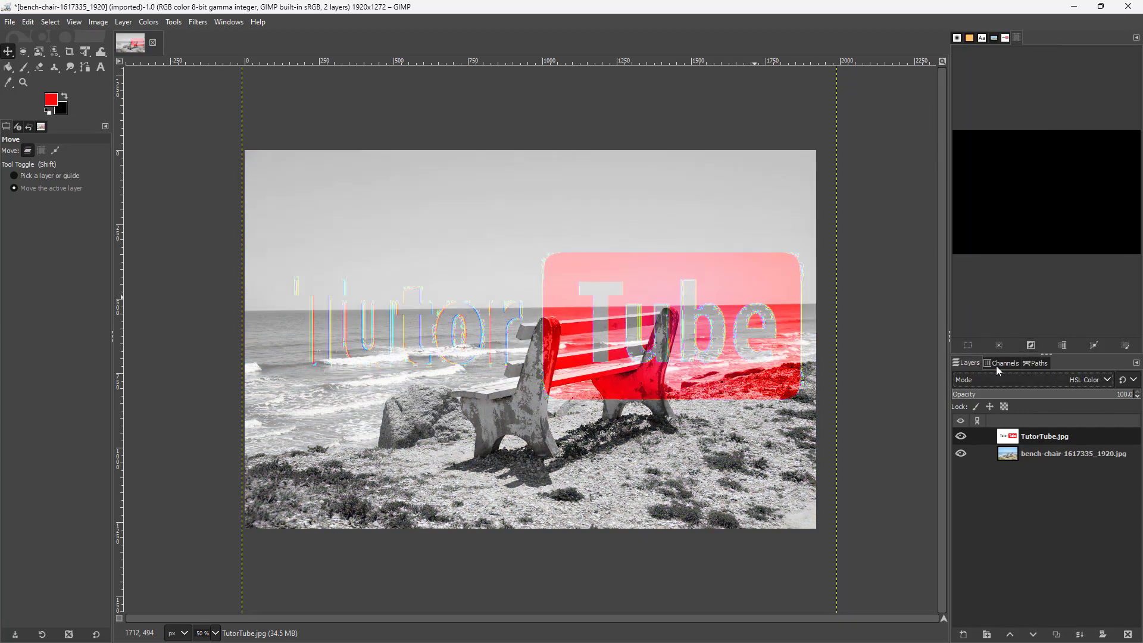
left_click(1059, 379)
scroll(1017, 325, "down", 3)
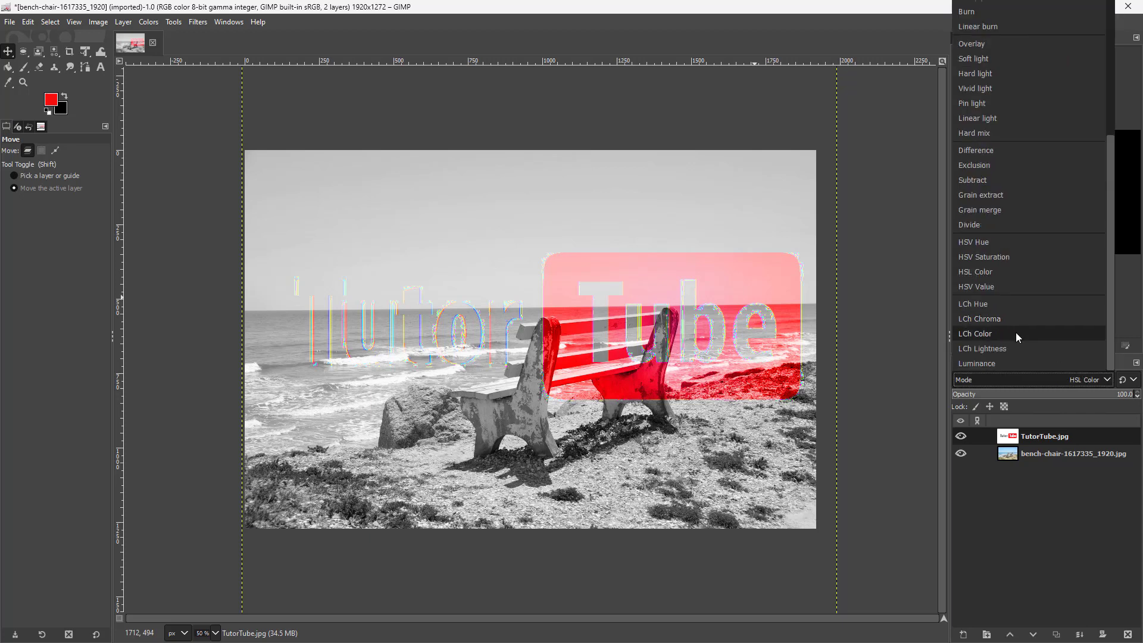
left_click(989, 273)
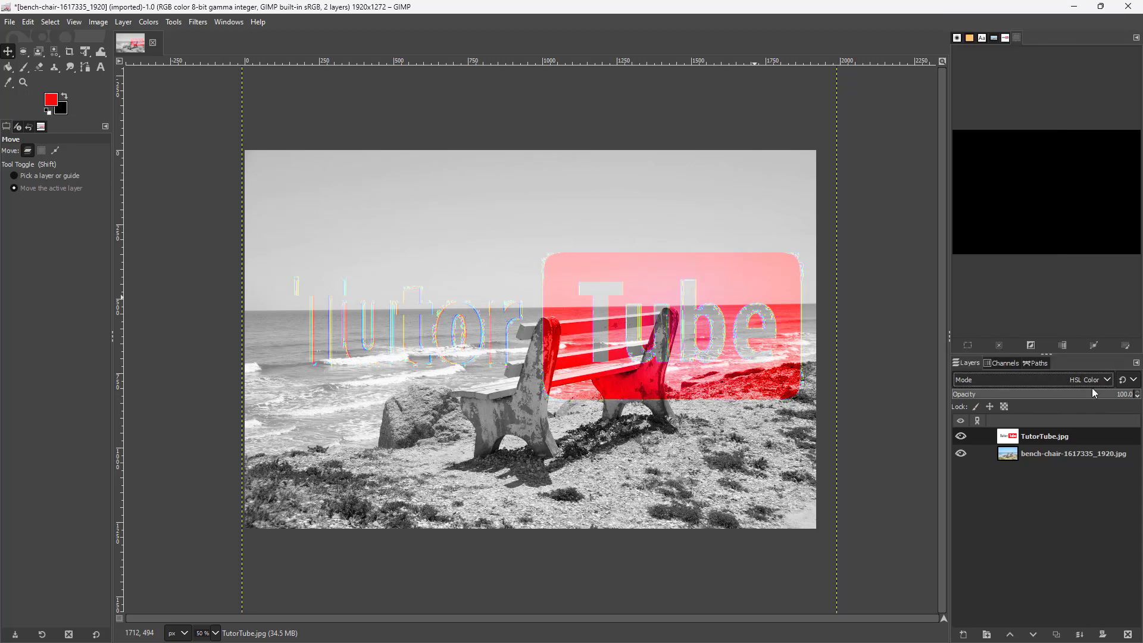
left_click(1105, 382)
left_click(1002, 309)
Try LCh Chroma, LCh Color, LCh Lightness and Luminance, then set the logo layer to Multiply
left_click(1063, 377)
left_click(1029, 320)
left_click(1078, 380)
left_click(978, 333)
left_click(1073, 381)
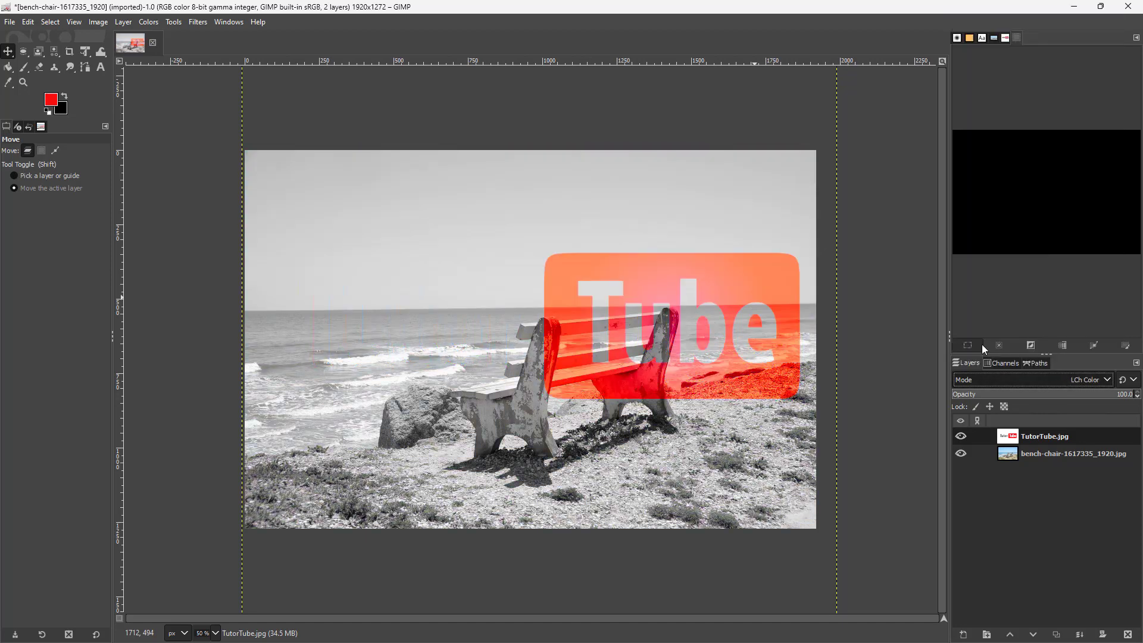
left_click(981, 346)
left_click(1082, 380)
left_click(1014, 361)
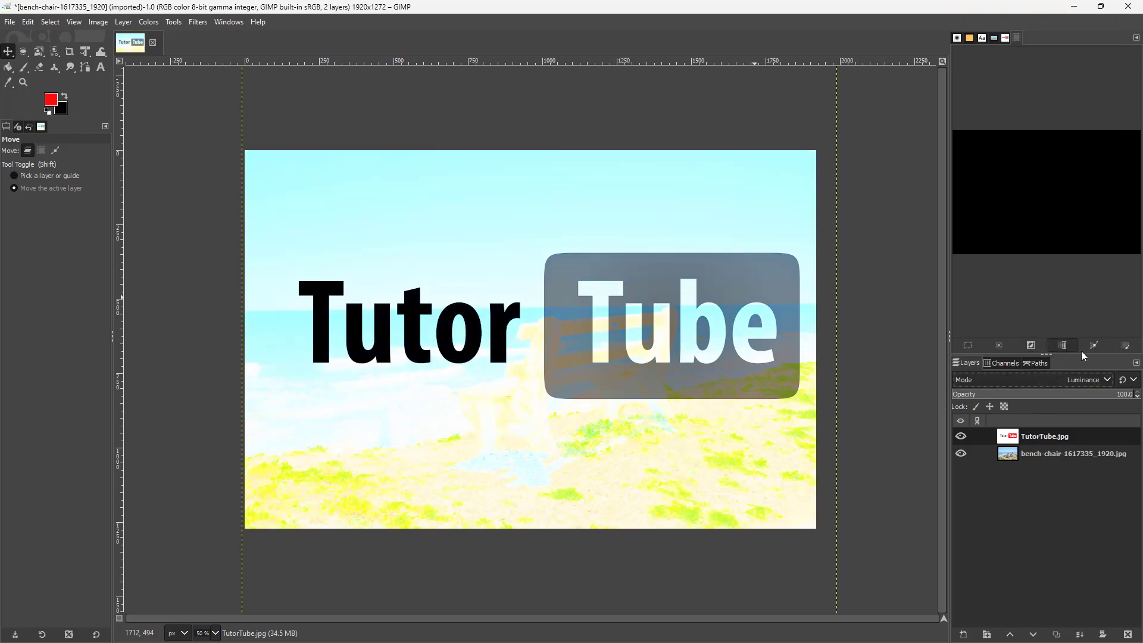
left_click(1101, 376)
scroll(1010, 288, "up", 5)
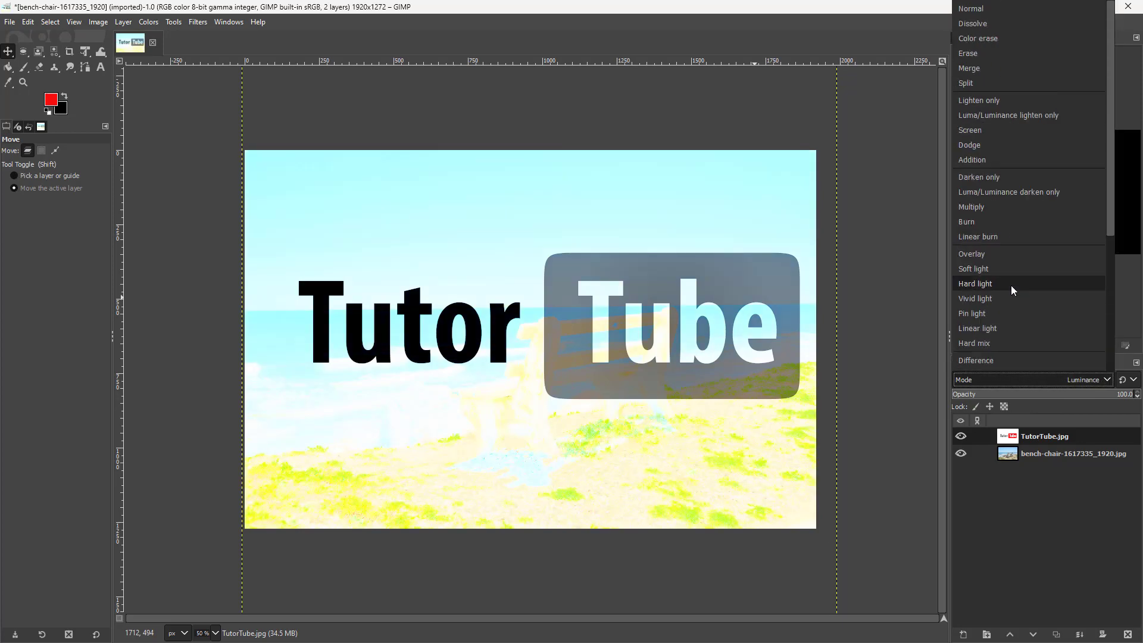
left_click(996, 207)
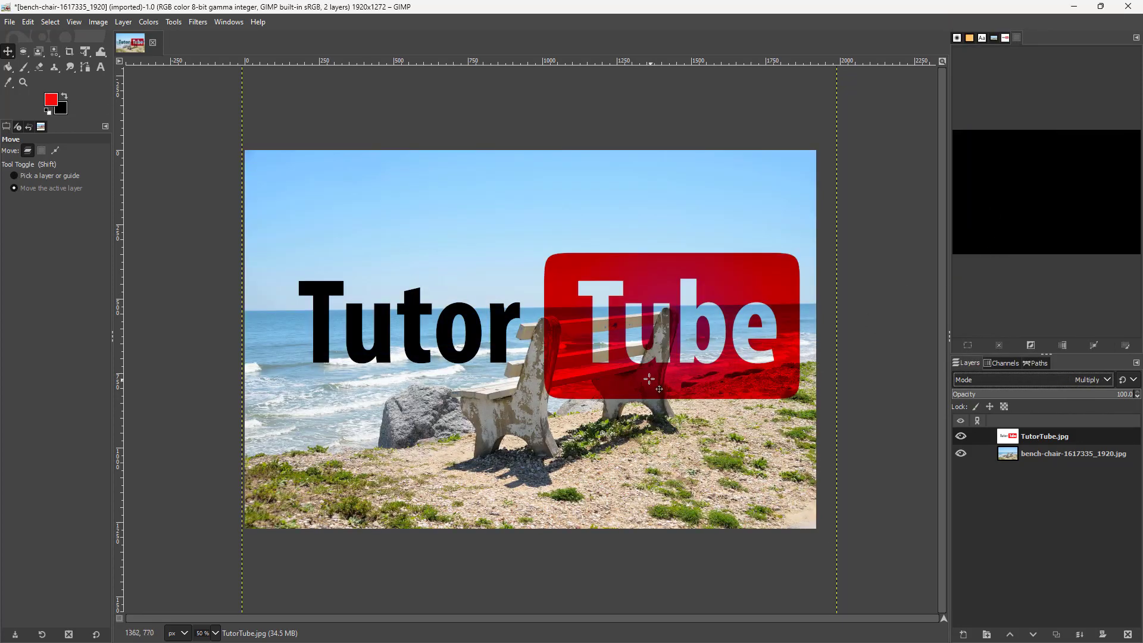
Drag the Multiply-blended TutorTube logo upward so it sits over the sky above the bench
left_click_drag(639, 383, 621, 298)
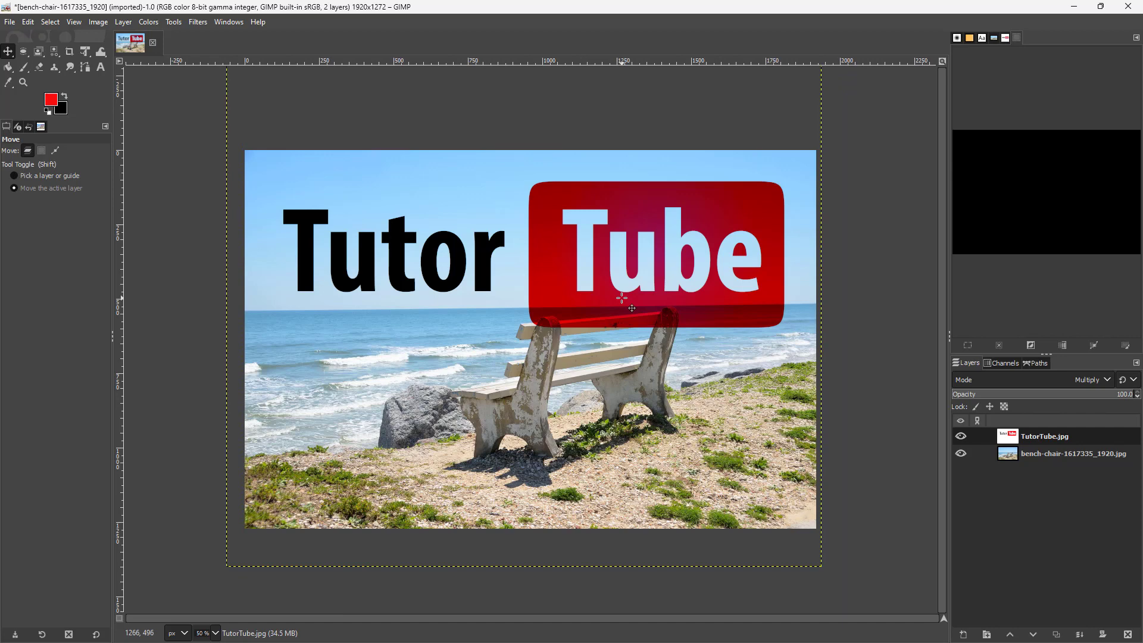